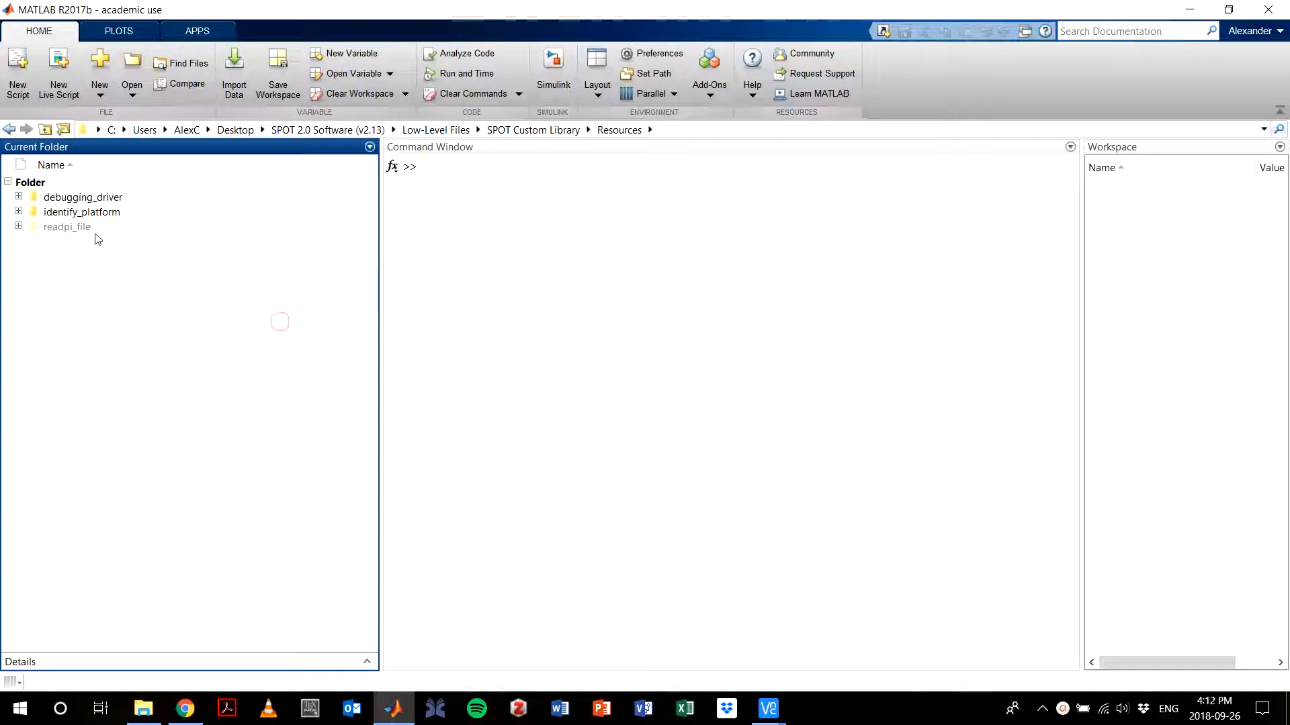
Open the readpi_demo.slx model from the readpi_file folder and select its readpi block
double_click(67, 227)
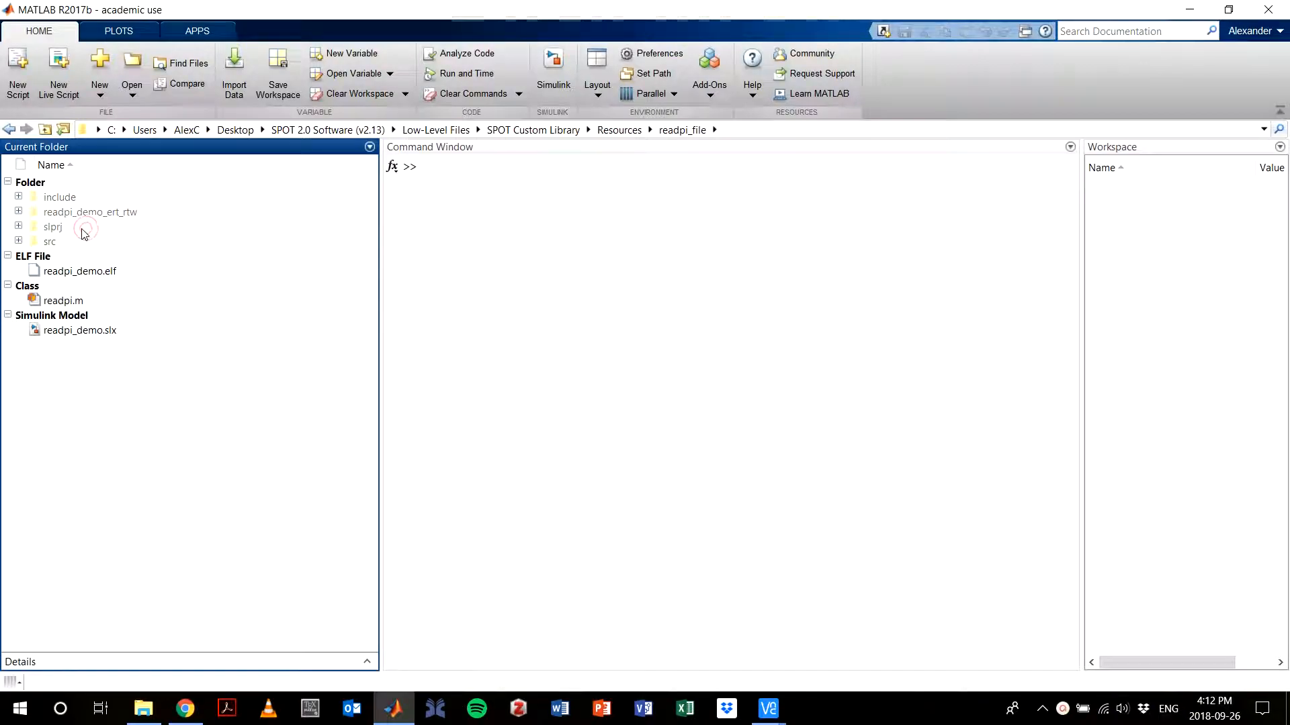
double_click(92, 333)
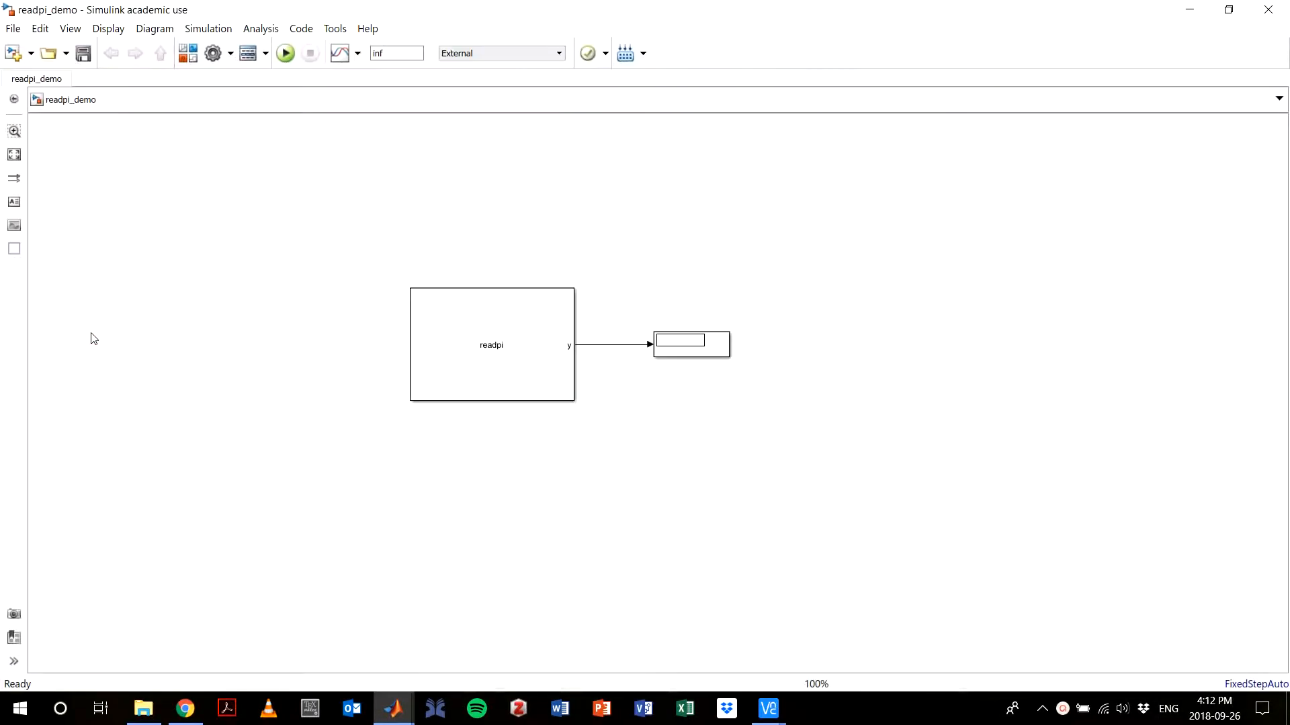
left_click(505, 375)
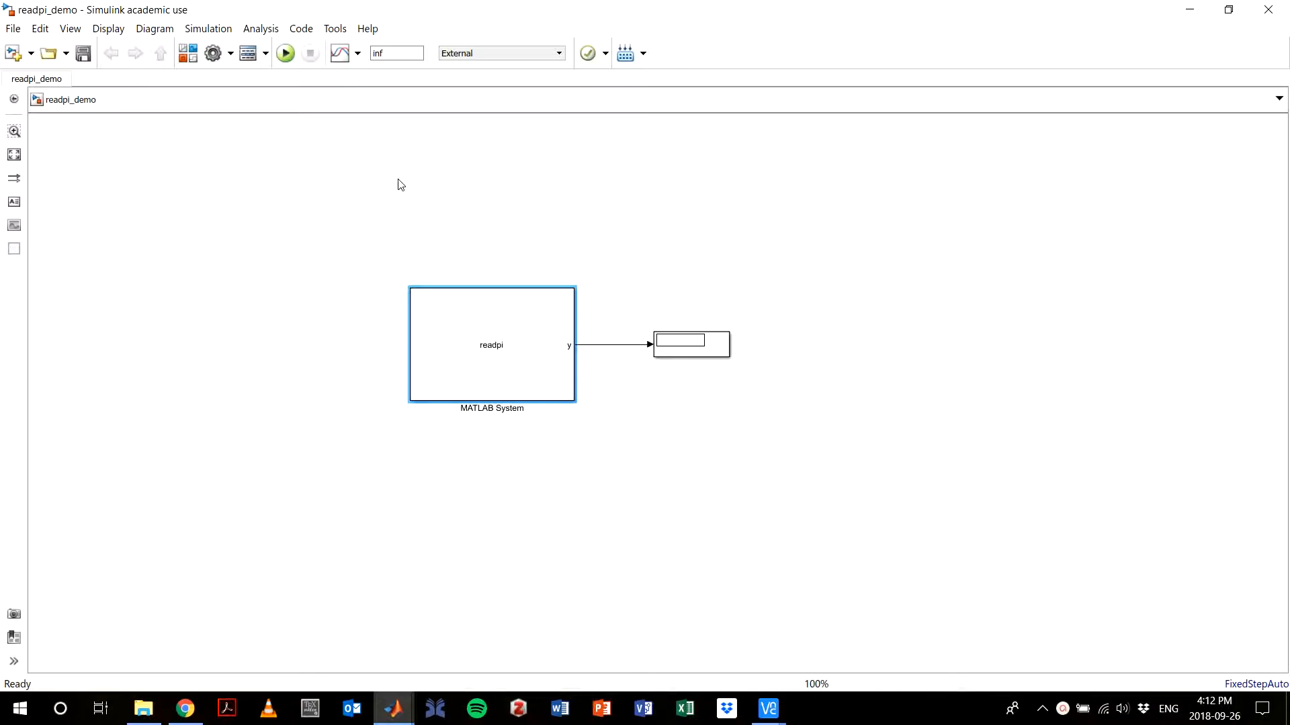
Inspect the Auxiliary Functions blocks of the SPOT Custom Library in the Simulink Library Browser, and return to the readpi_demo model
left_click(188, 54)
left_click(398, 505)
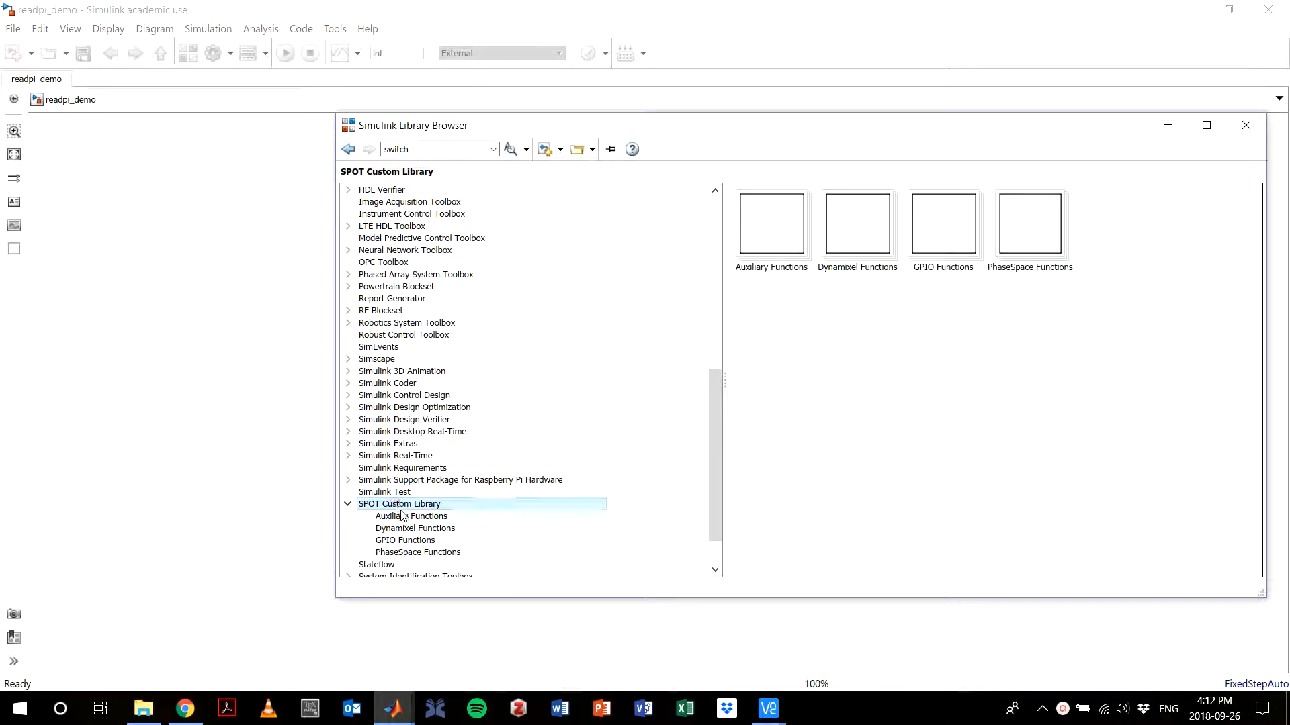
left_click(1113, 328)
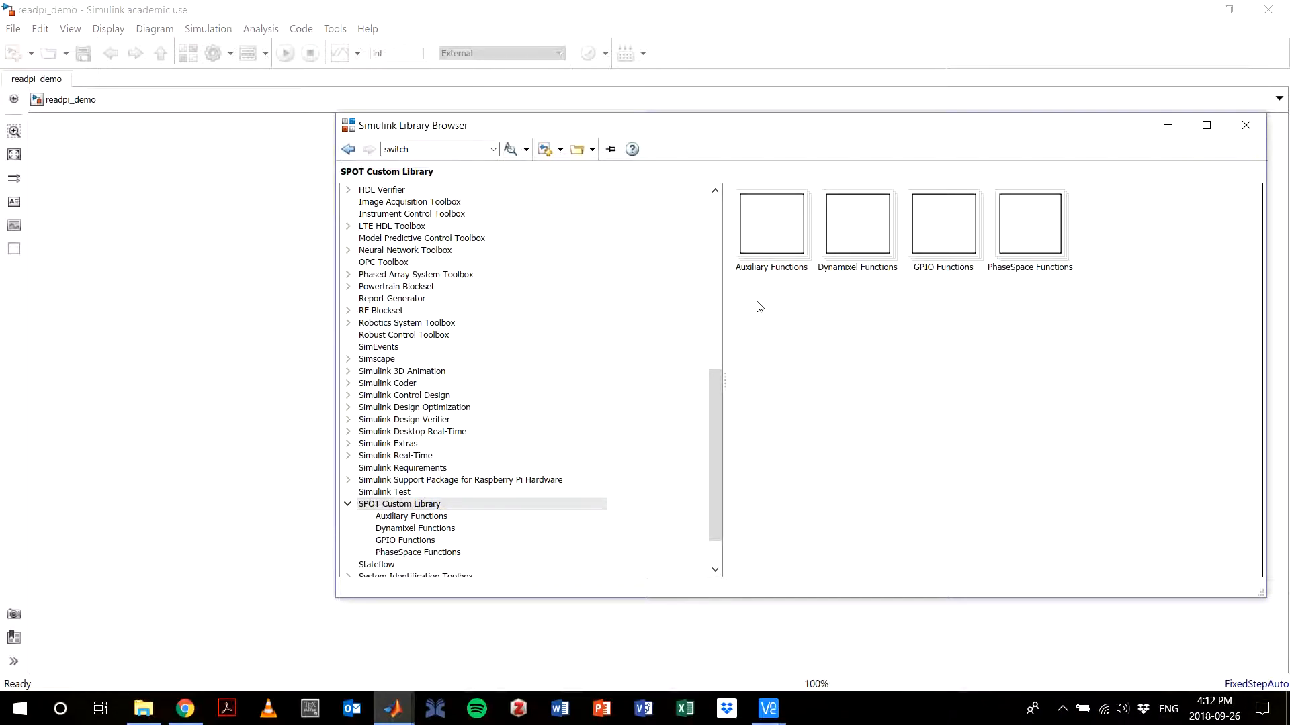
double_click(773, 232)
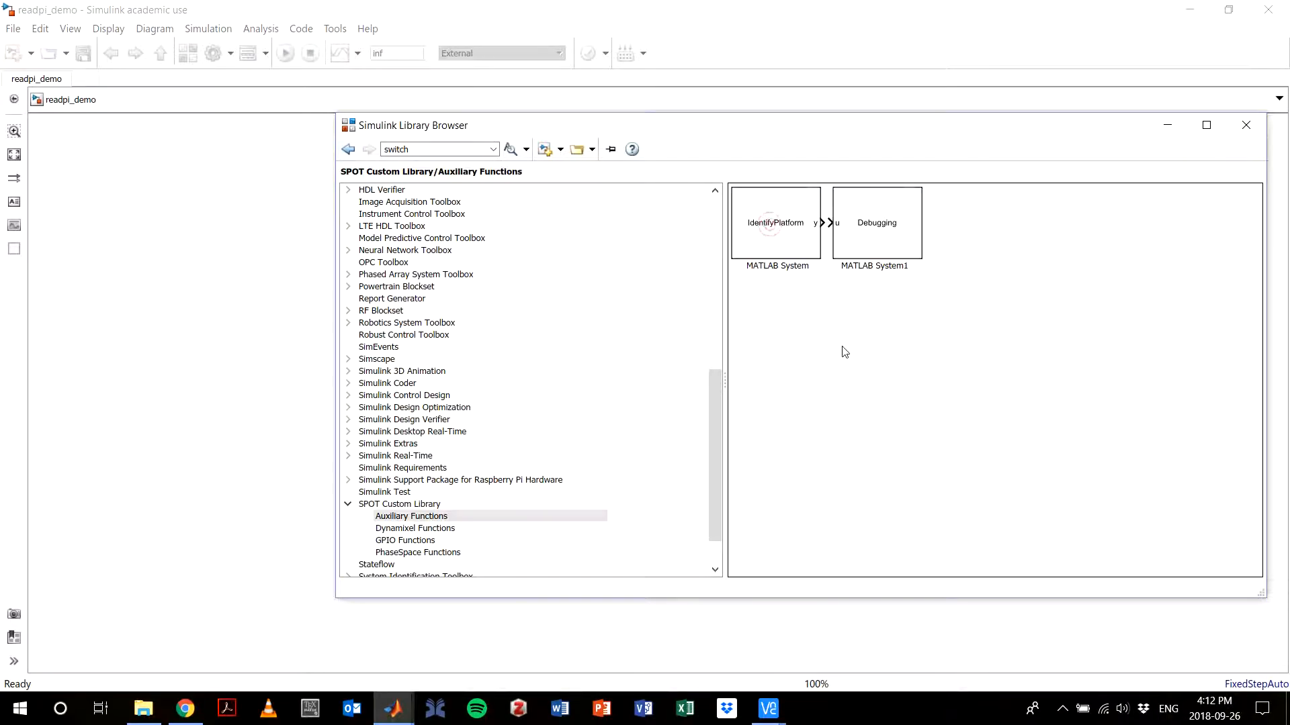
left_click(348, 149)
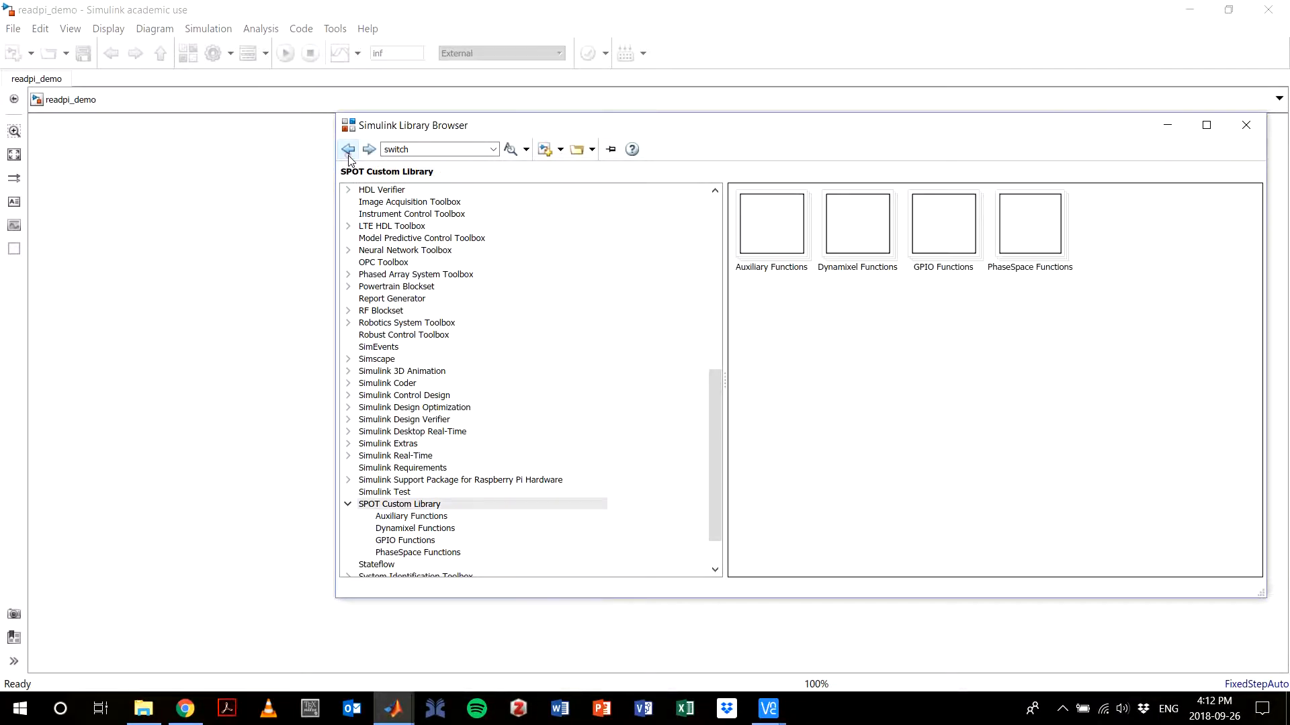
left_click(1166, 127)
left_click(611, 298)
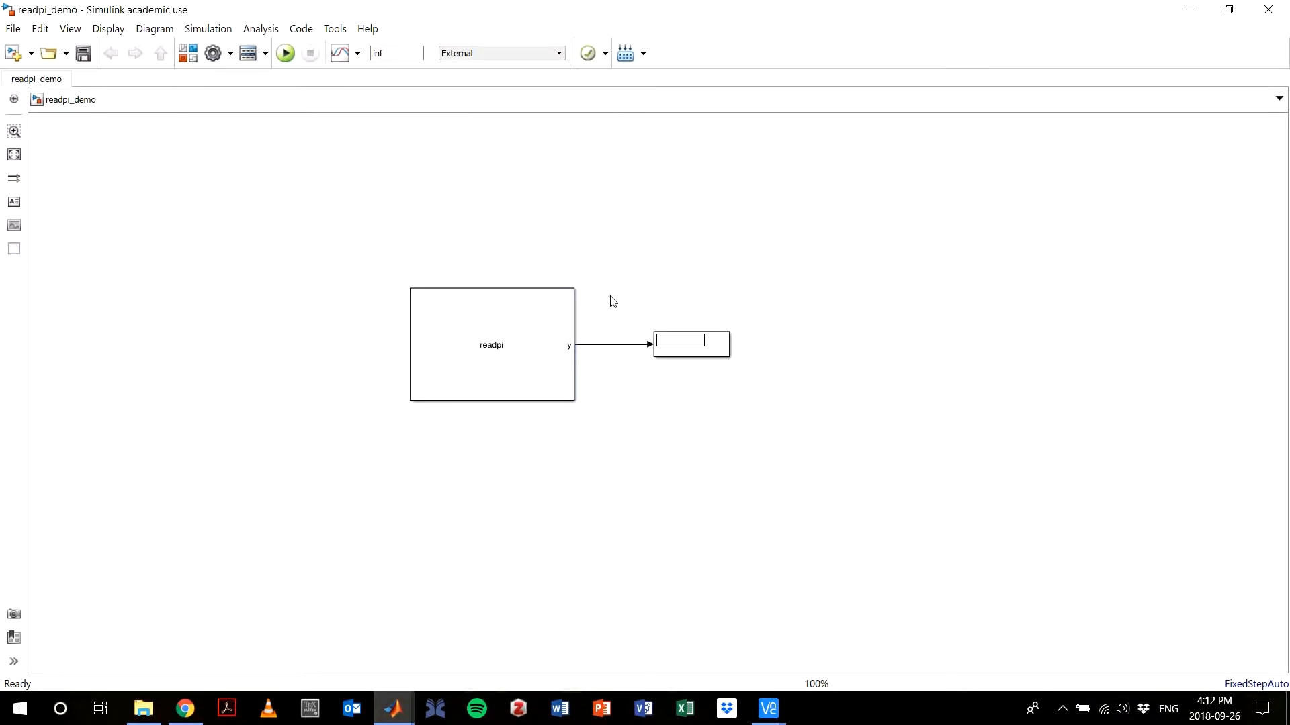
Go back to the Resources folder and add readpi_file with its subfolders to the MATLAB path
left_click(1189, 9)
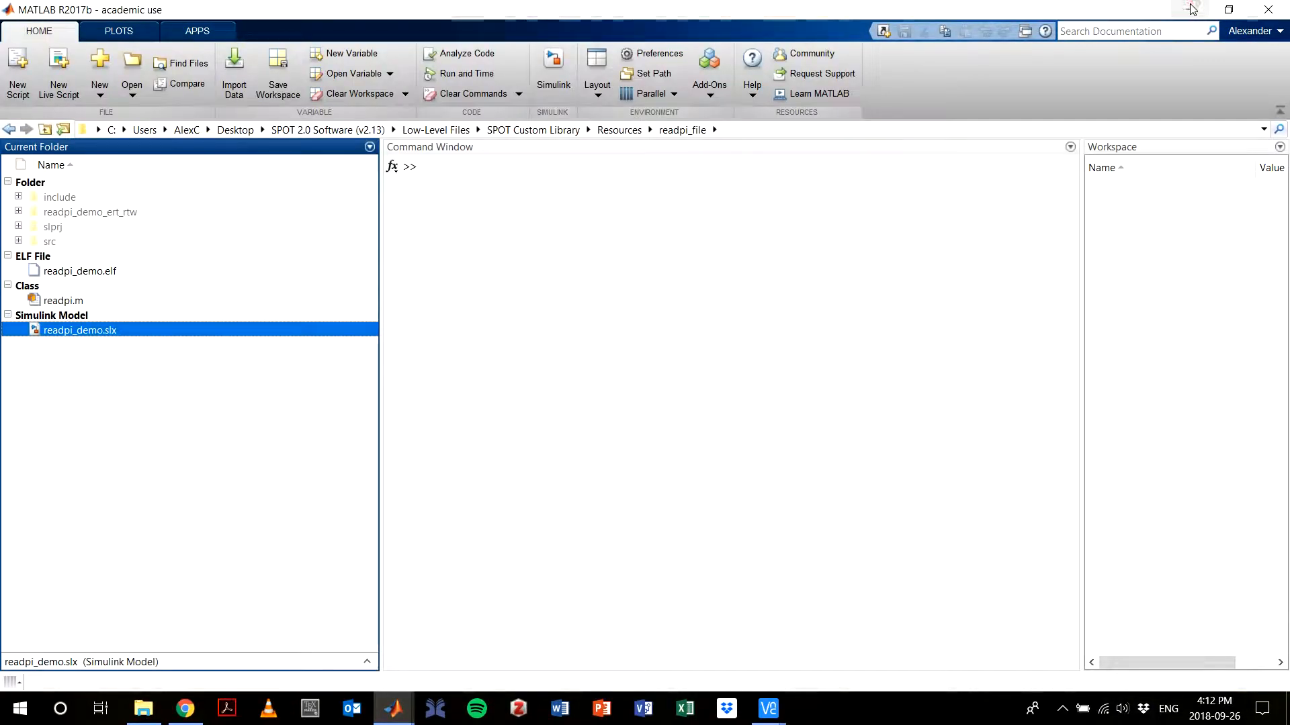
left_click(619, 130)
right_click(97, 227)
left_click(79, 227)
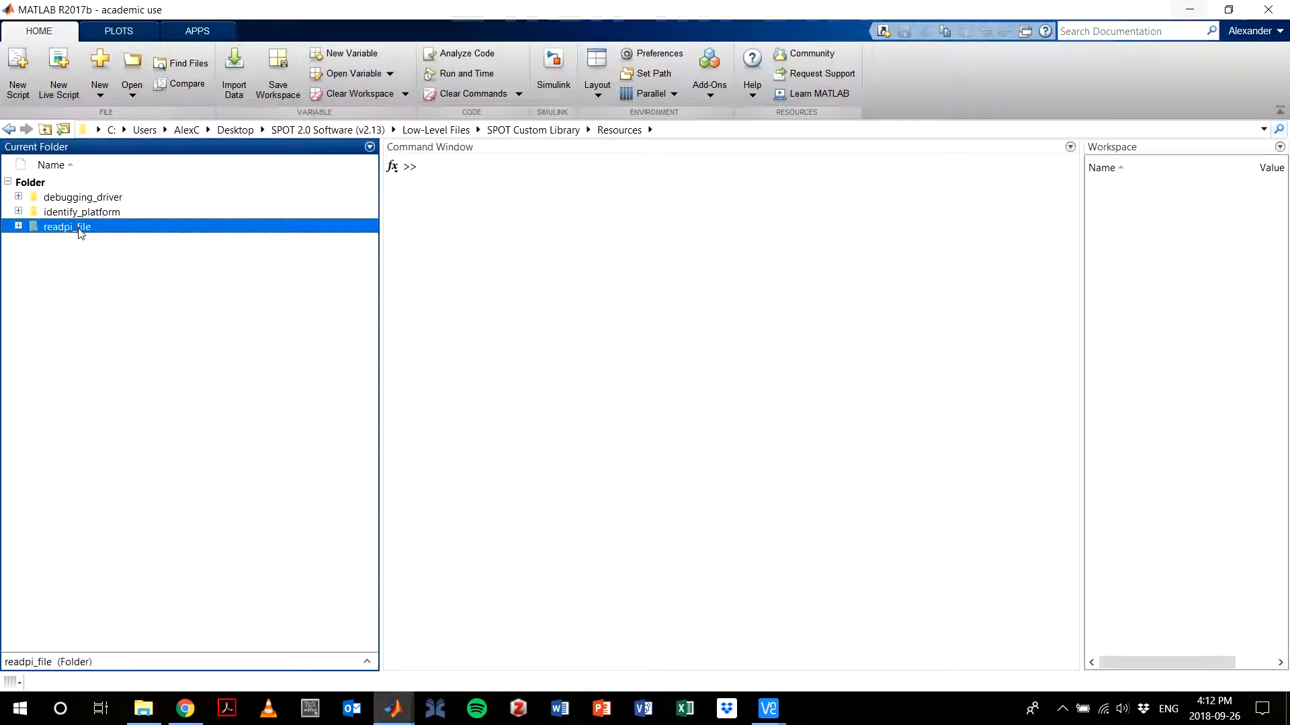
right_click(80, 227)
mouse_move(184, 474)
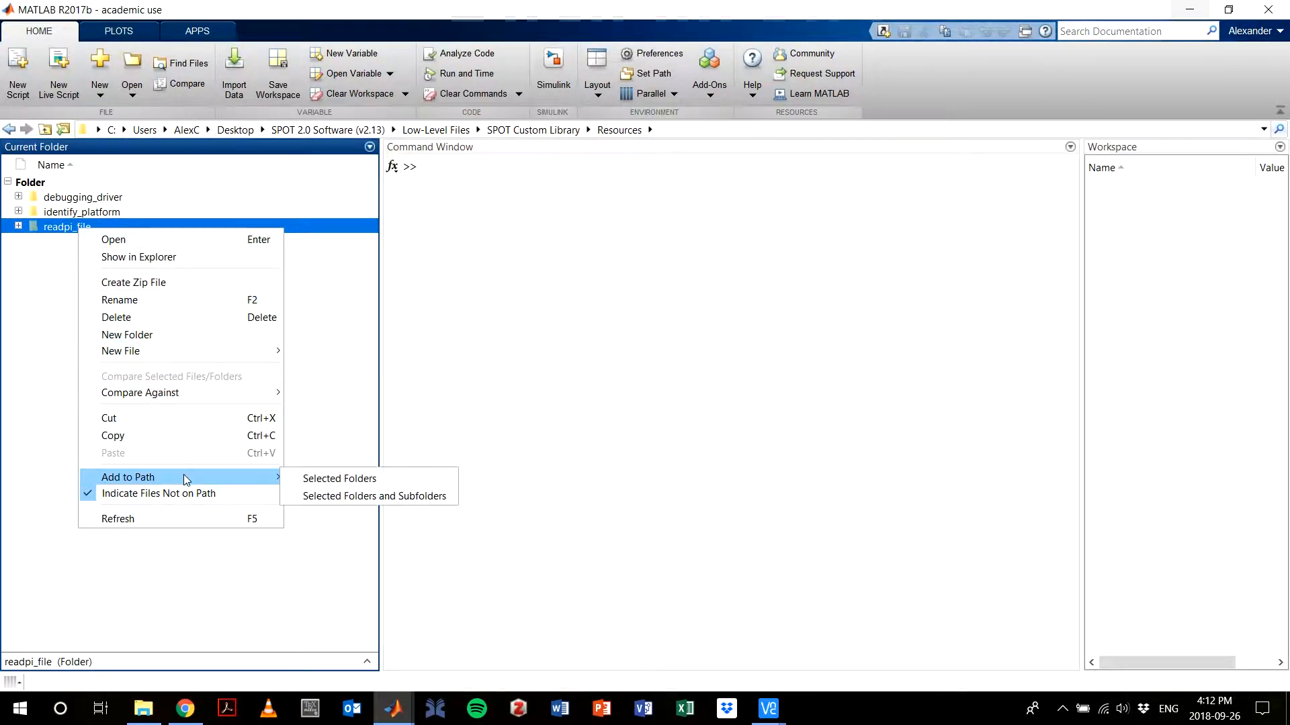
left_click(329, 489)
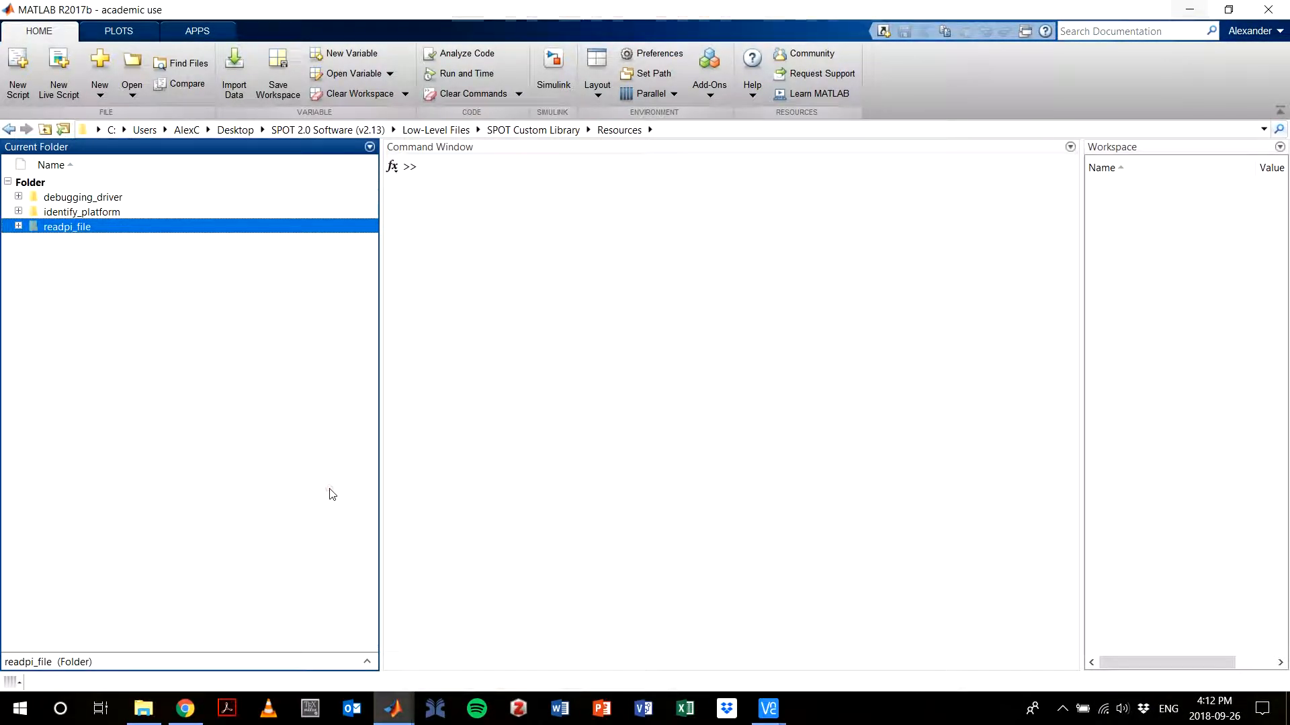
Save the updated MATLAB search path and close the path settings
left_click(654, 73)
left_click(575, 489)
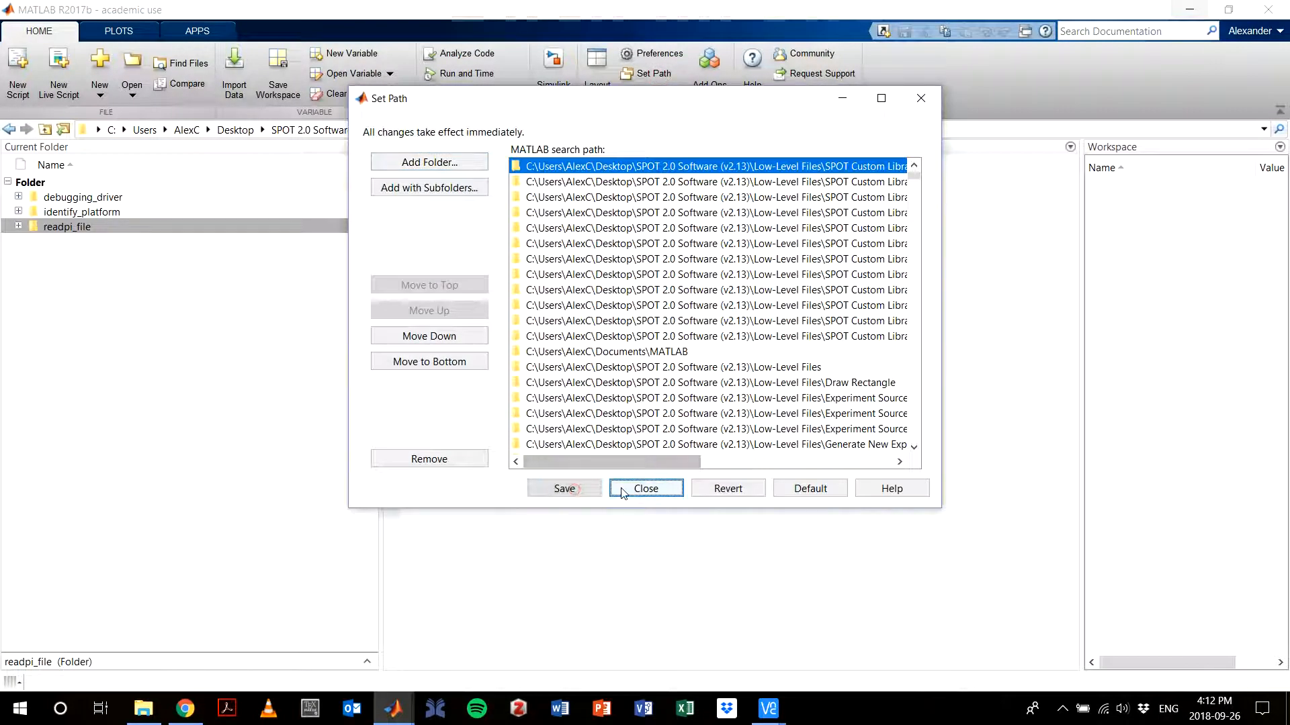
left_click(623, 488)
left_click(202, 365)
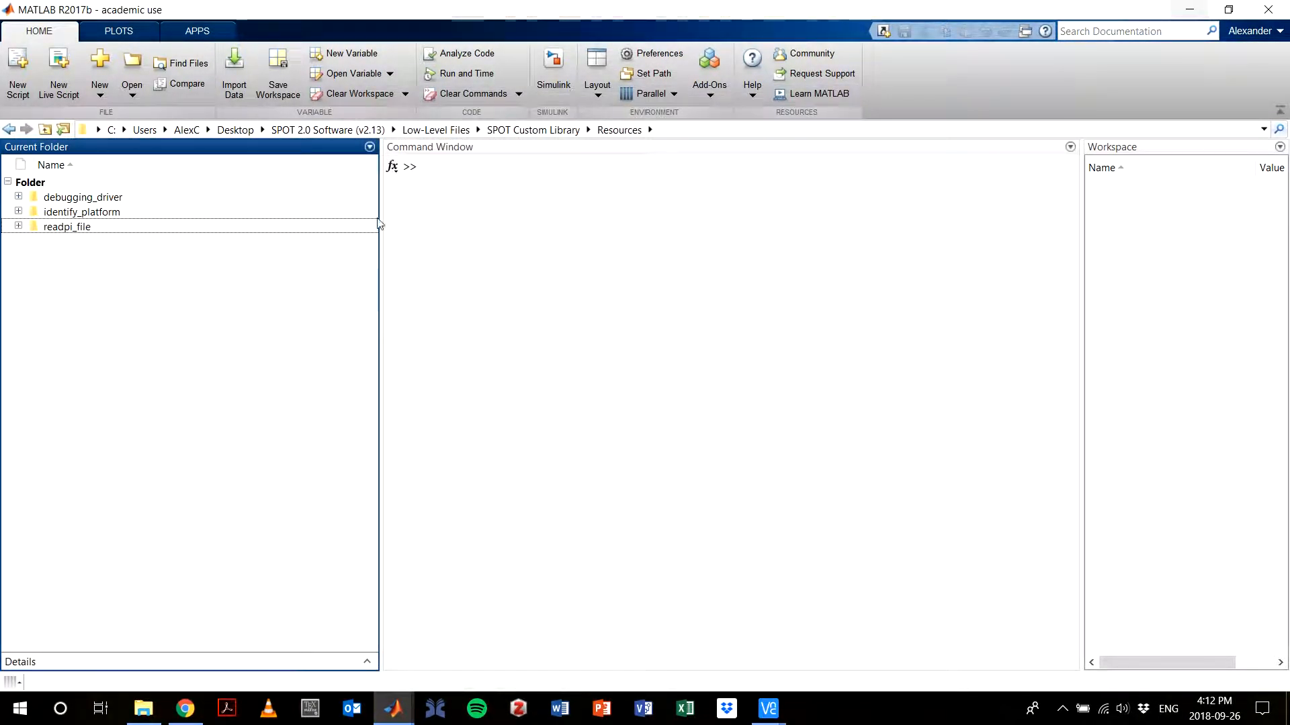
left_click(459, 238)
Open MainLibrary.slx from the Main Library folder inside SPOT Custom Library
left_click(532, 130)
double_click(86, 227)
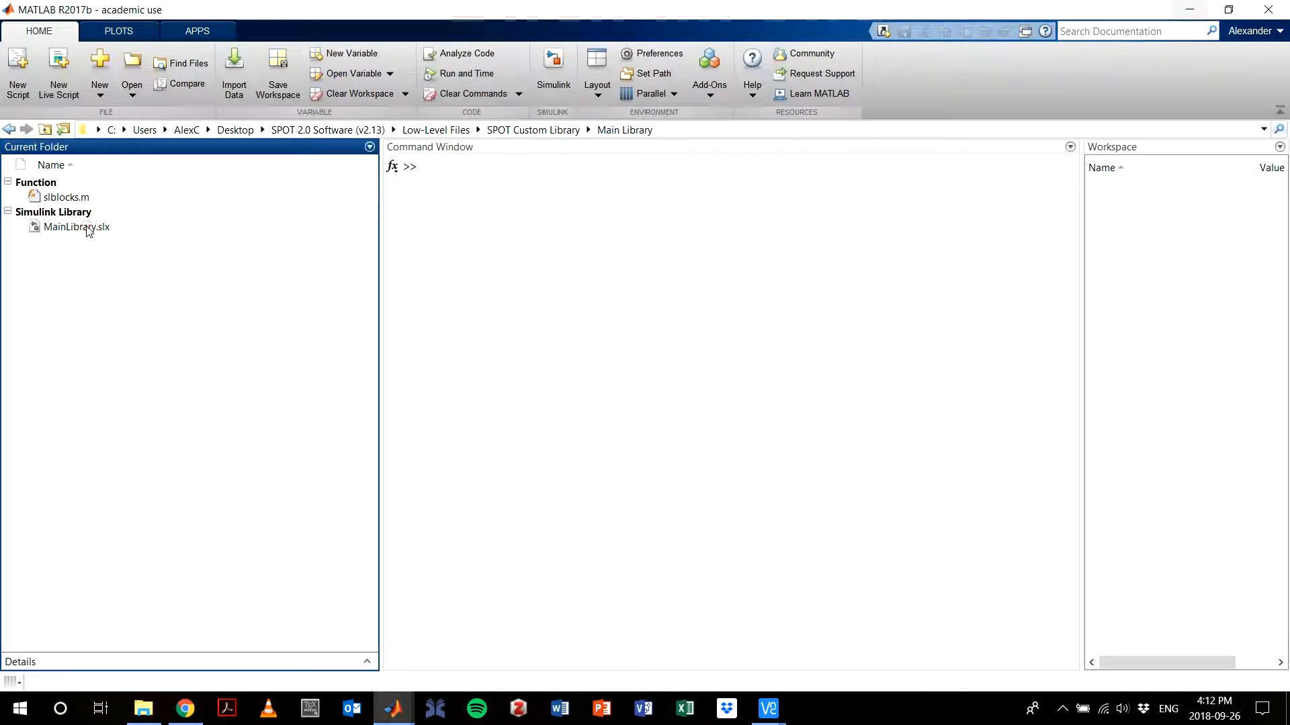
double_click(86, 227)
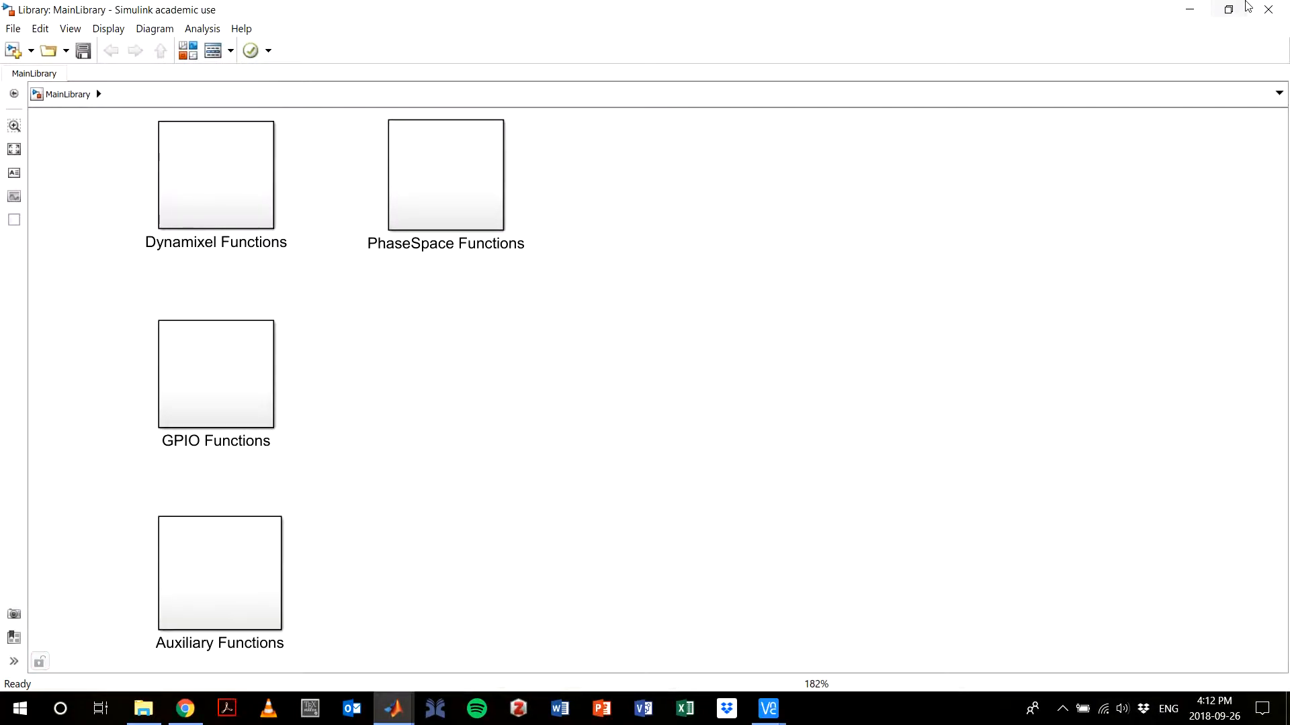
Run set_param(gcs,'EnableLBRepository','on'); from the command history with MainLibrary as the current system
left_click(1189, 9)
key("Up")
key("Up")
key("Up")
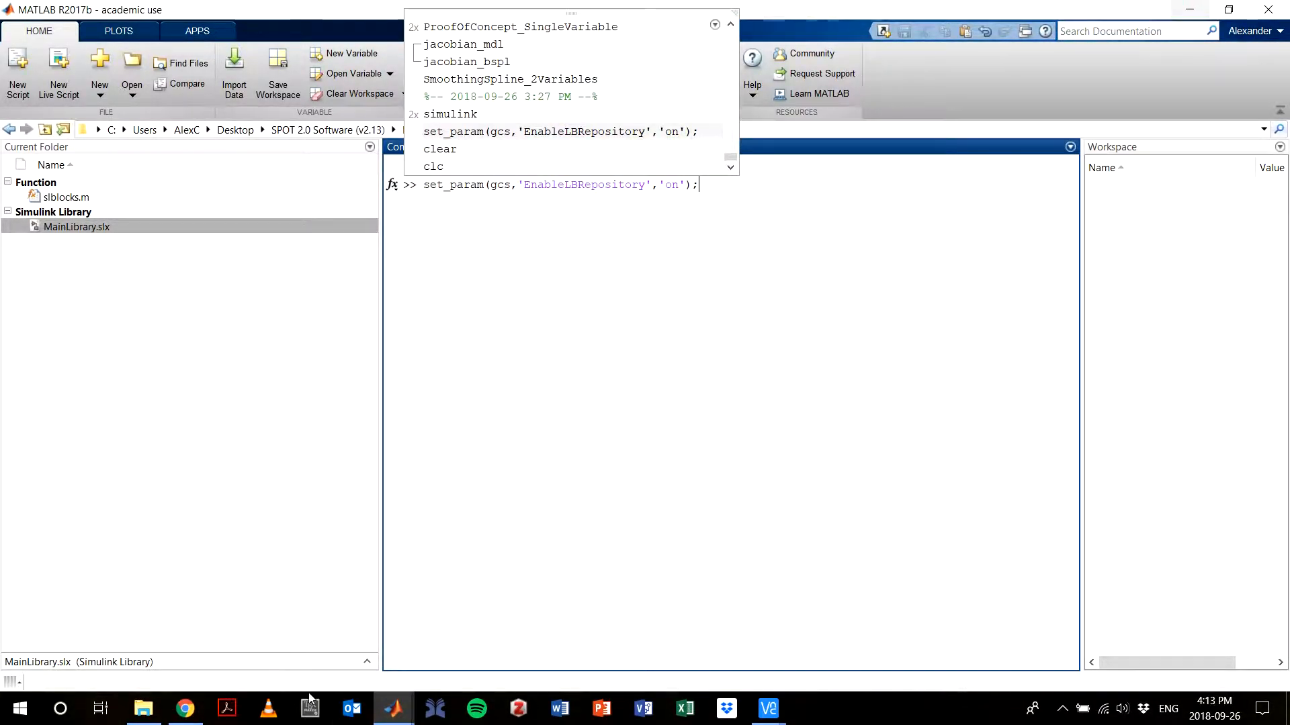
left_click(725, 383)
left_click_drag(705, 166, 441, 172)
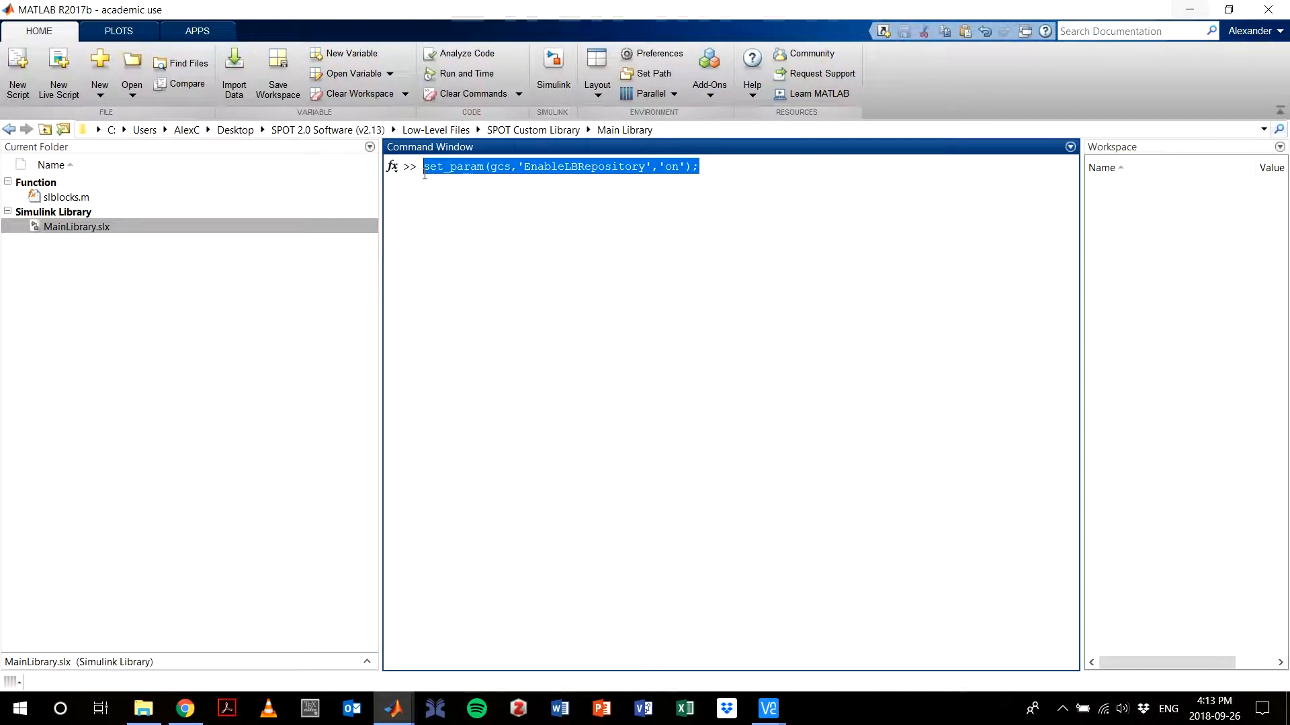
left_click(763, 170)
key("Return")
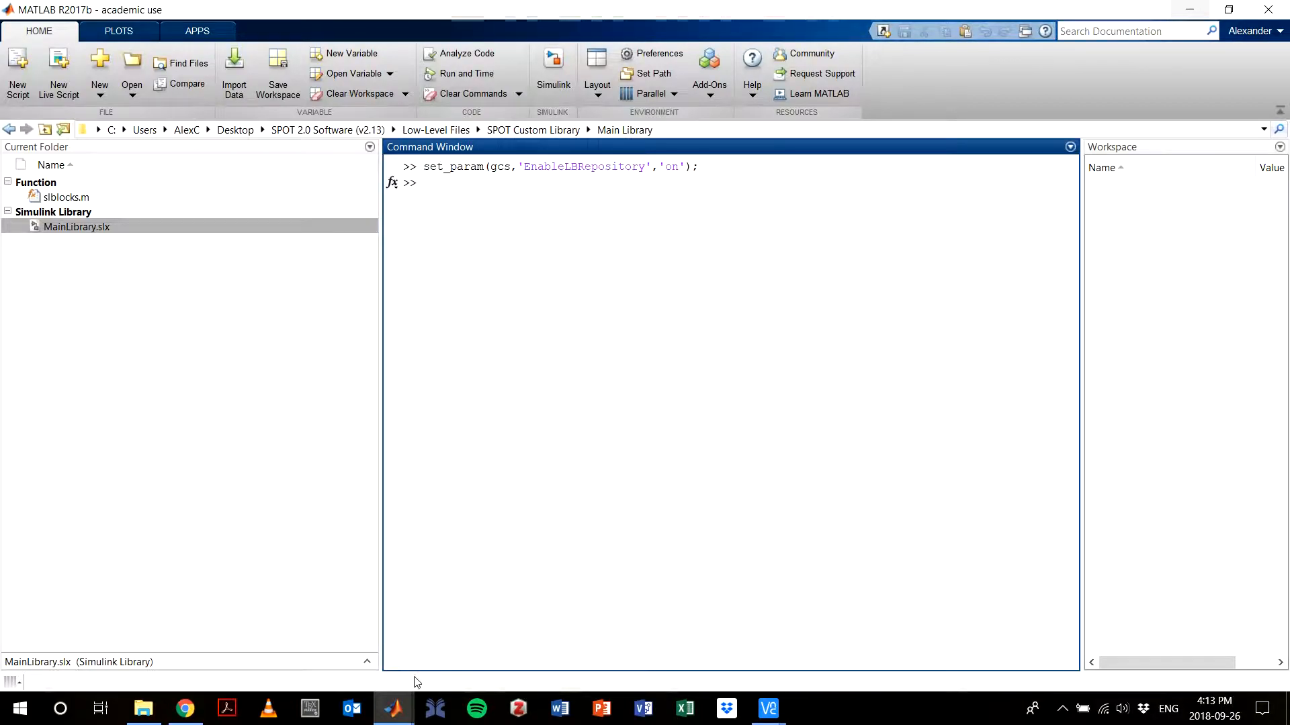
Select the readpi block in readpi_demo and arrange that model's window beside the MainLibrary window
mouse_move(394, 706)
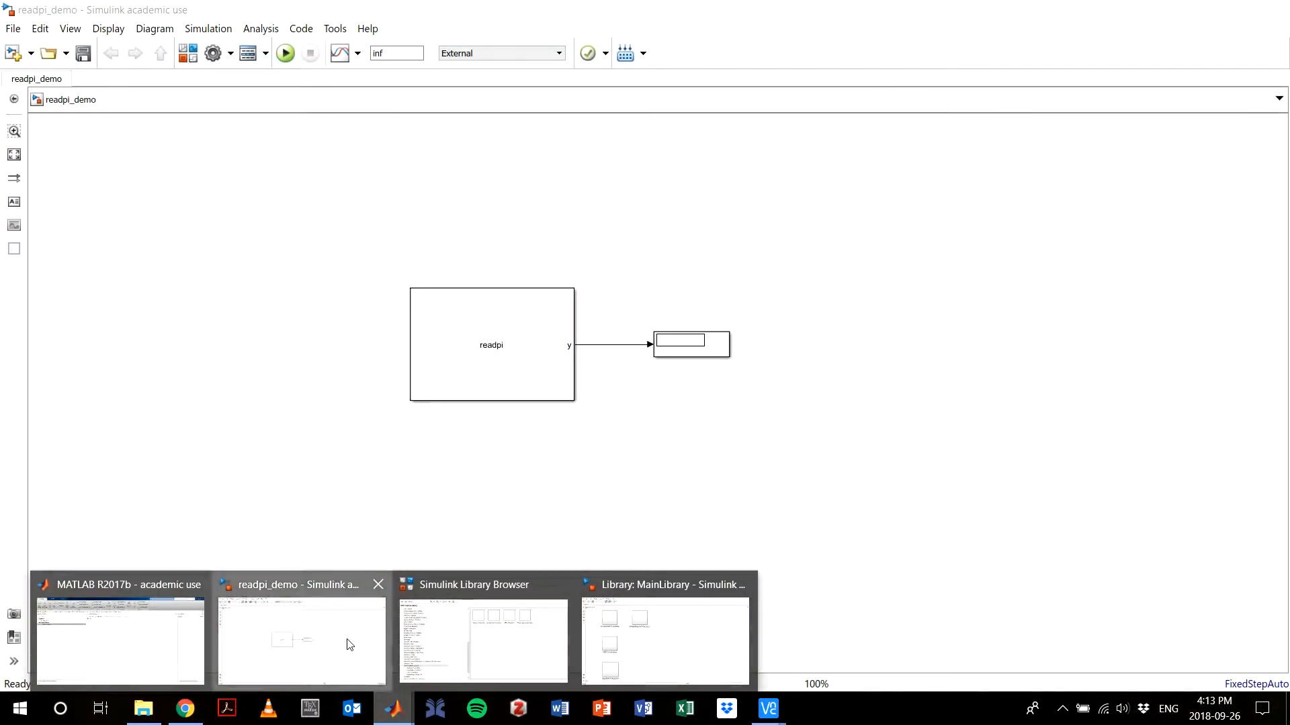
left_click(349, 645)
left_click(440, 378)
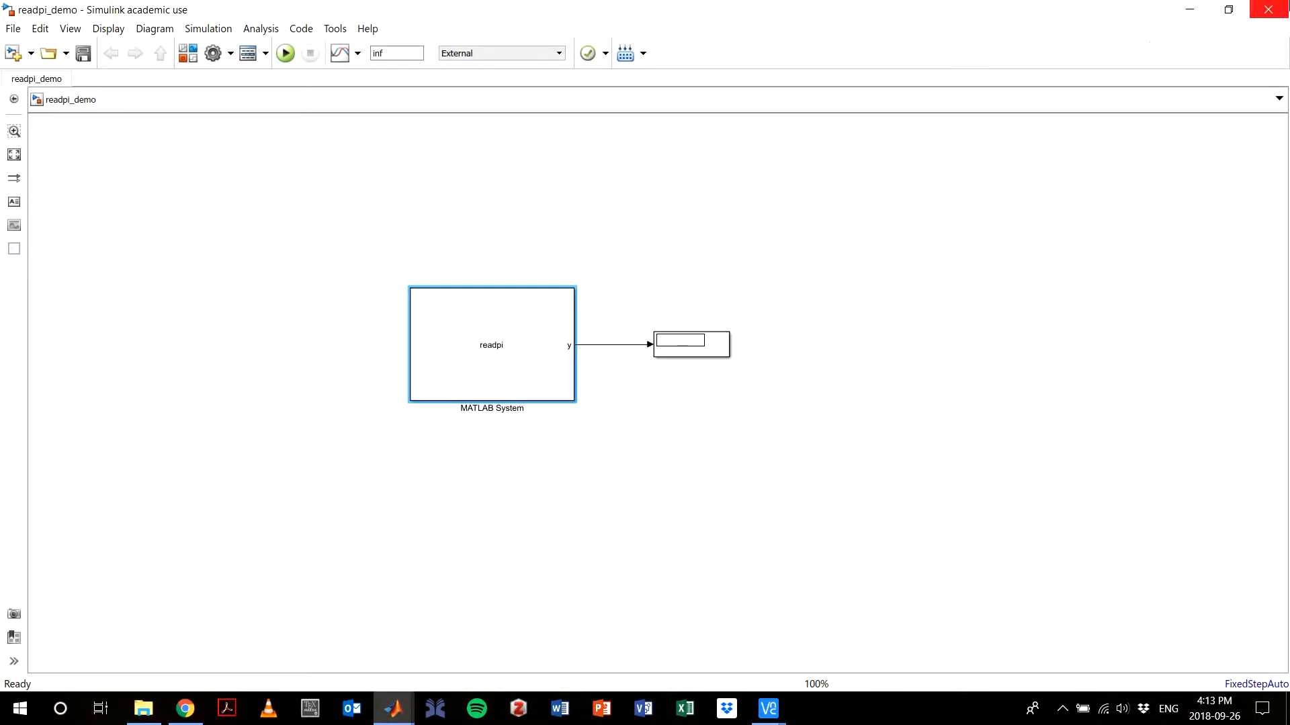
left_click(1023, 27)
double_click(689, 26)
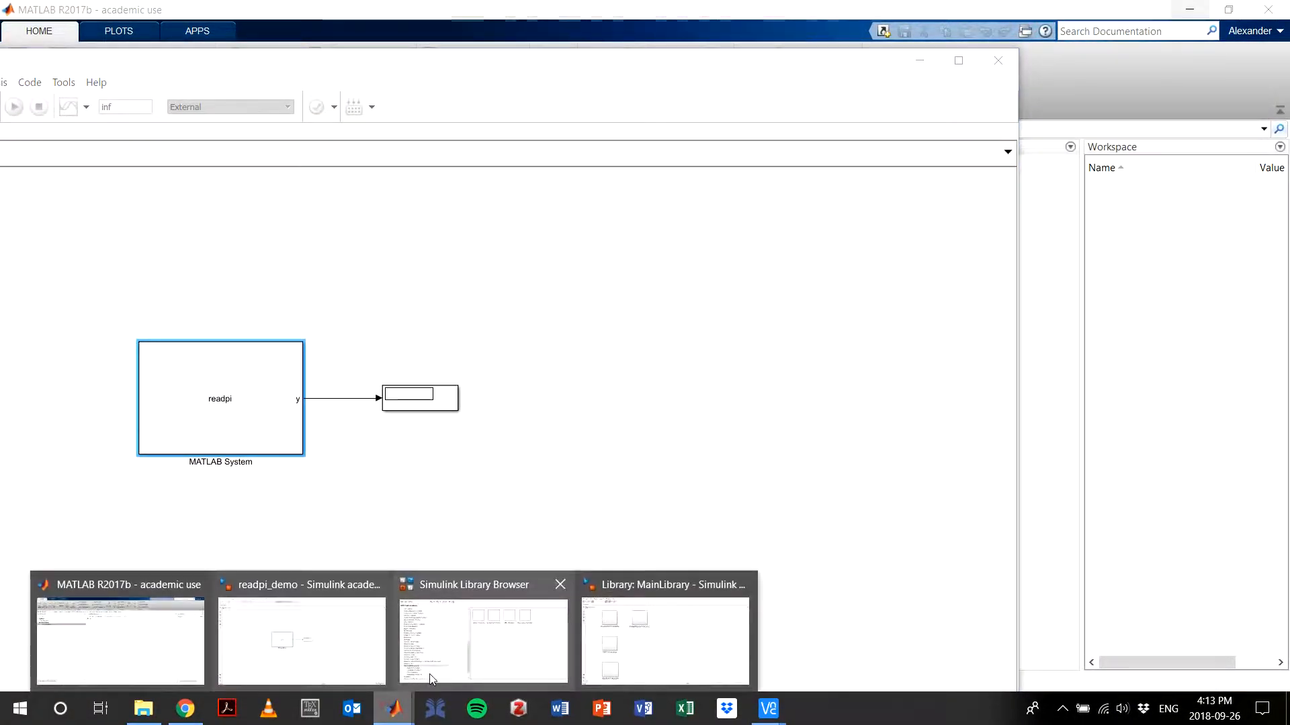
left_click(645, 651)
left_click_drag(632, 9, 1016, 29)
Paste the readpi block into Auxiliary Functions below the Debugging block and shrink it to about the same size
double_click(760, 602)
left_click(407, 411)
key("ctrl+v")
left_click_drag(1013, 486, 716, 430)
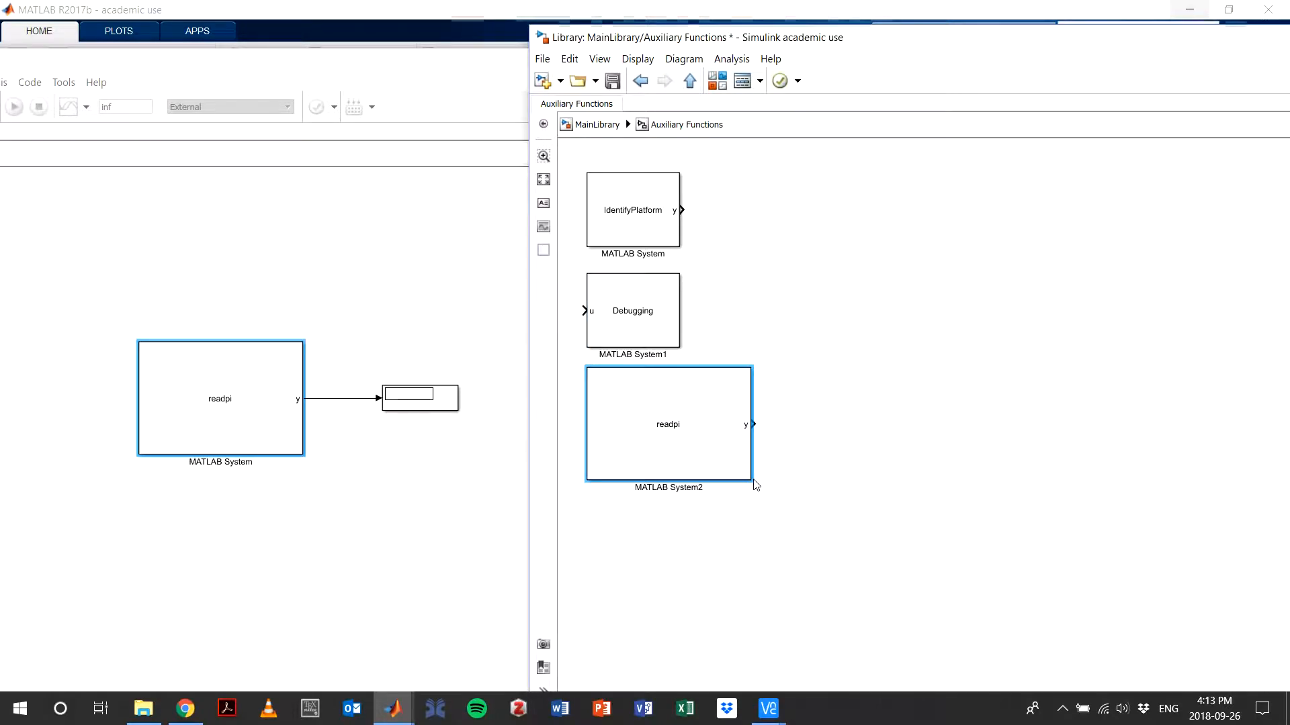
left_click_drag(749, 480, 680, 448)
Rename the pasted readpi block as "Read a Text File"
double_click(664, 455)
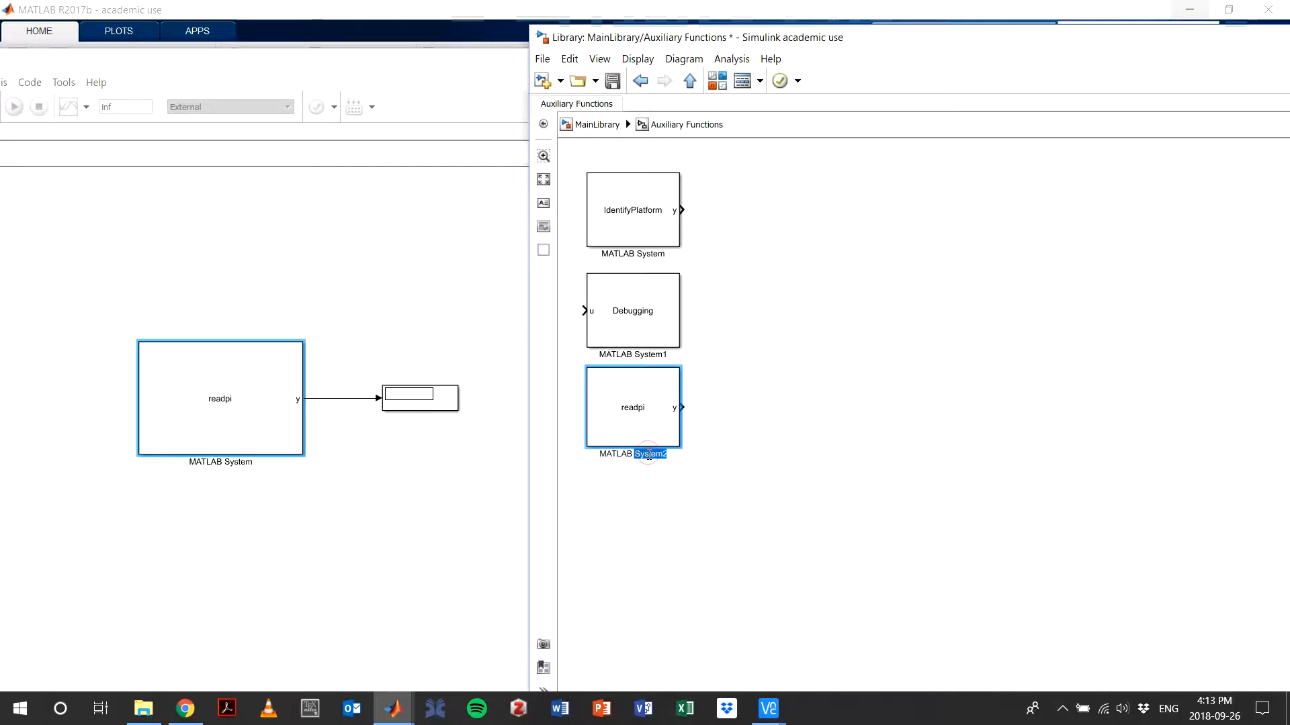
type("Read a Text File")
left_click(734, 409)
Save MainLibrary from its top level and close the readpi_demo model
left_click(597, 124)
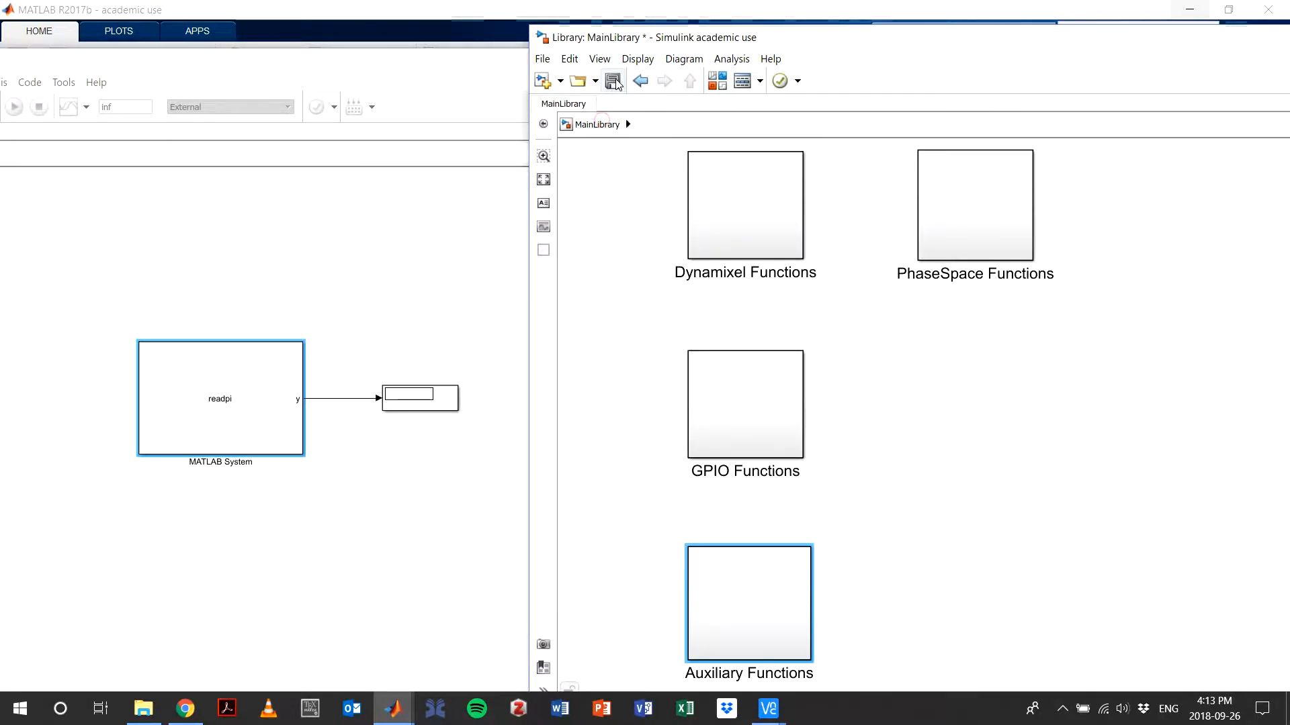
left_click(616, 83)
left_click(495, 67)
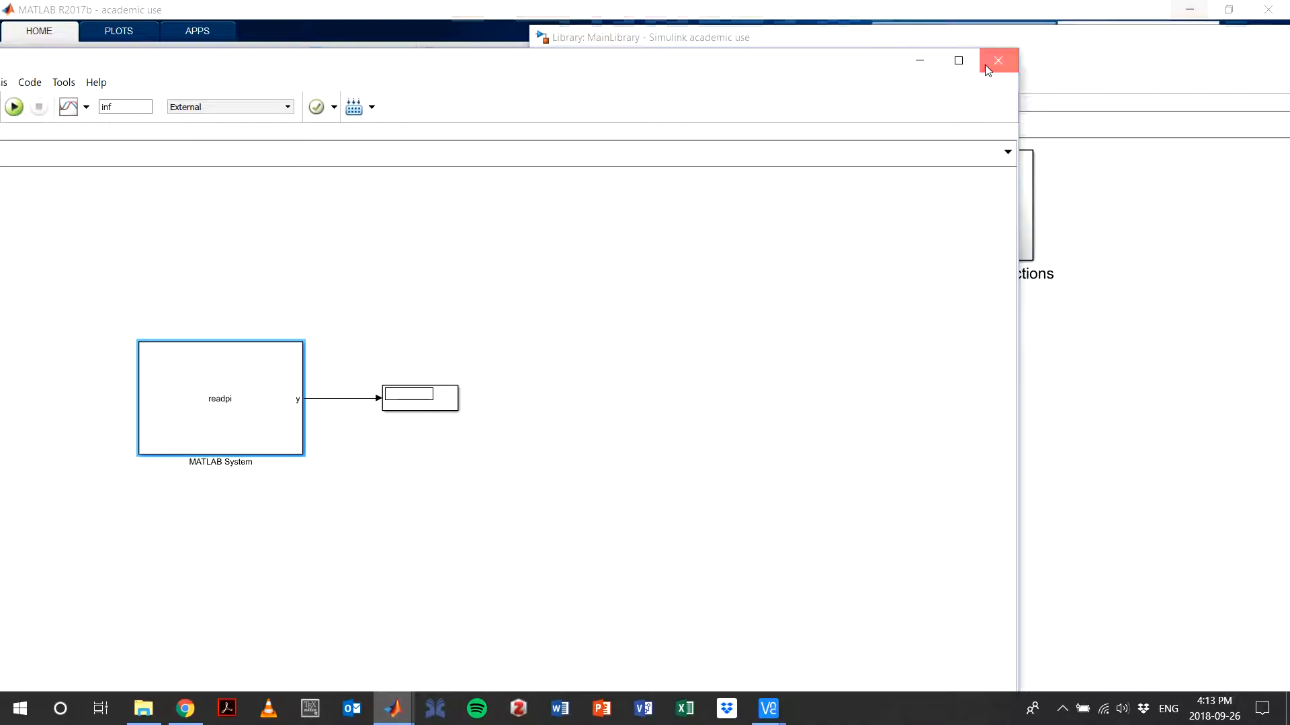
left_click(996, 58)
left_click(822, 415)
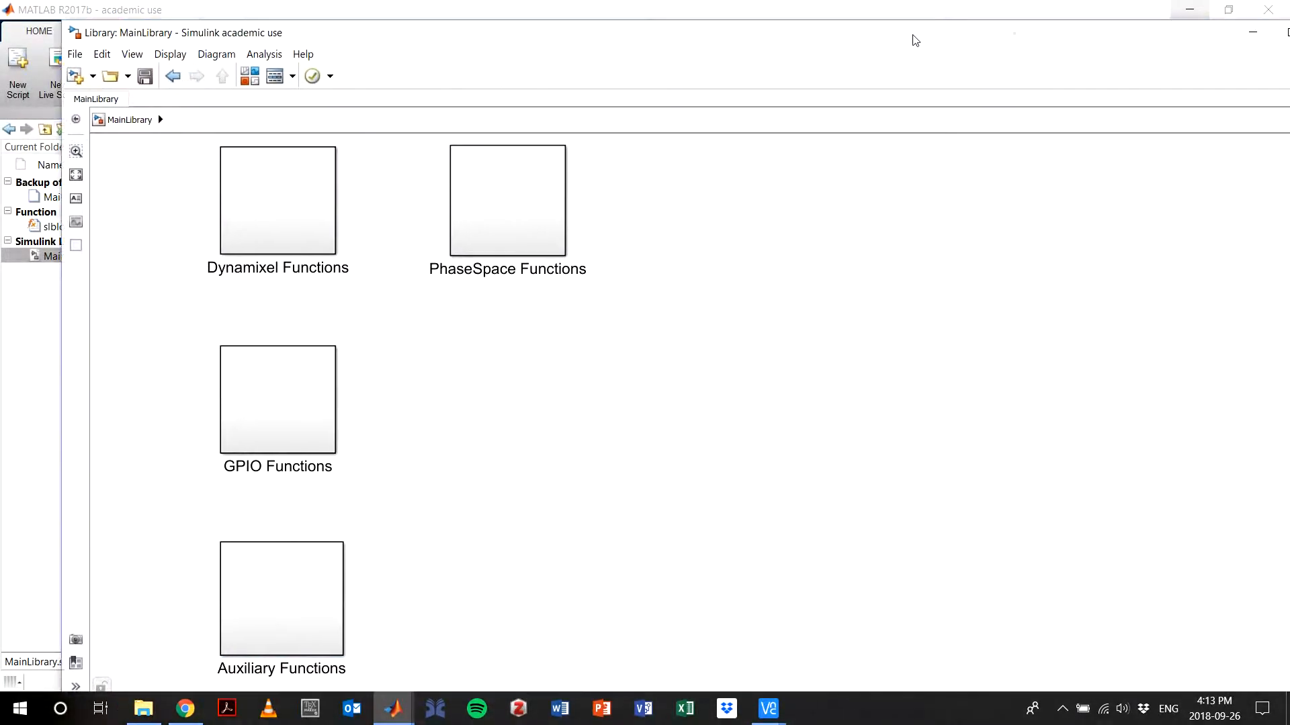
Refresh the Simulink Library Browser and check for the Read a Text File block in SPOT Custom Library's Auxiliary Functions
left_click(143, 80)
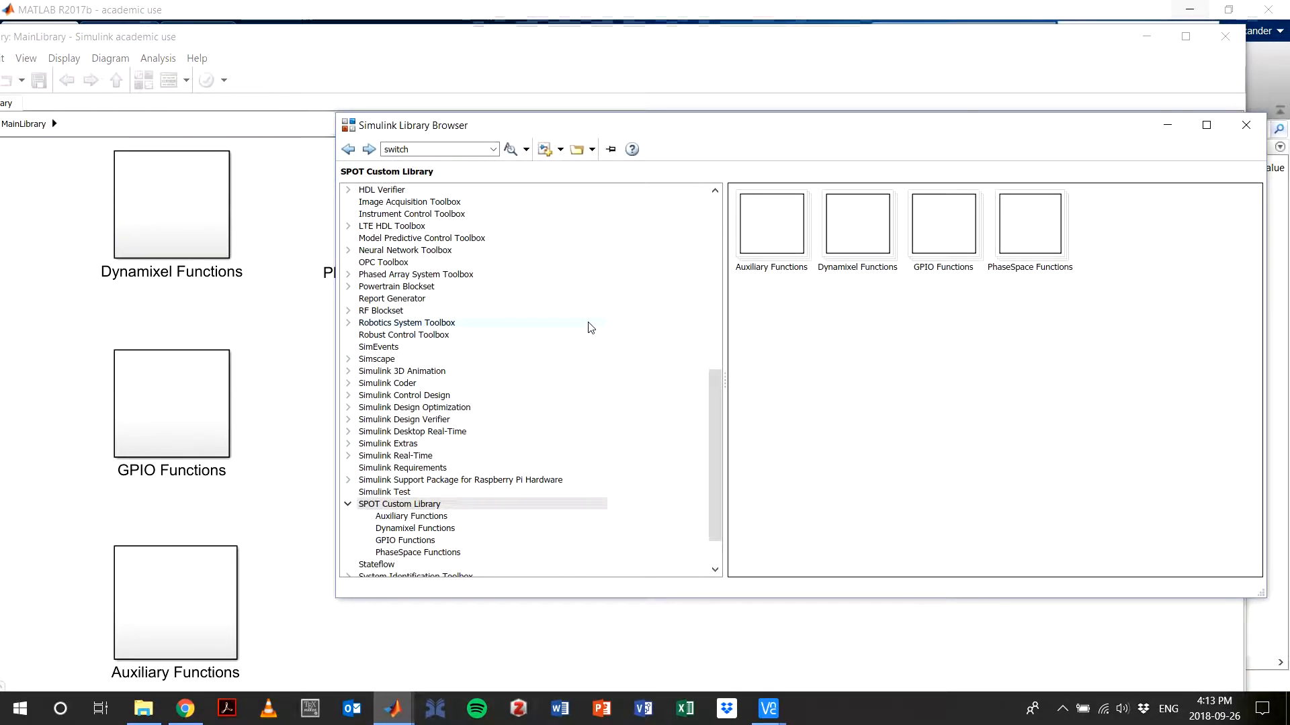
key("F5")
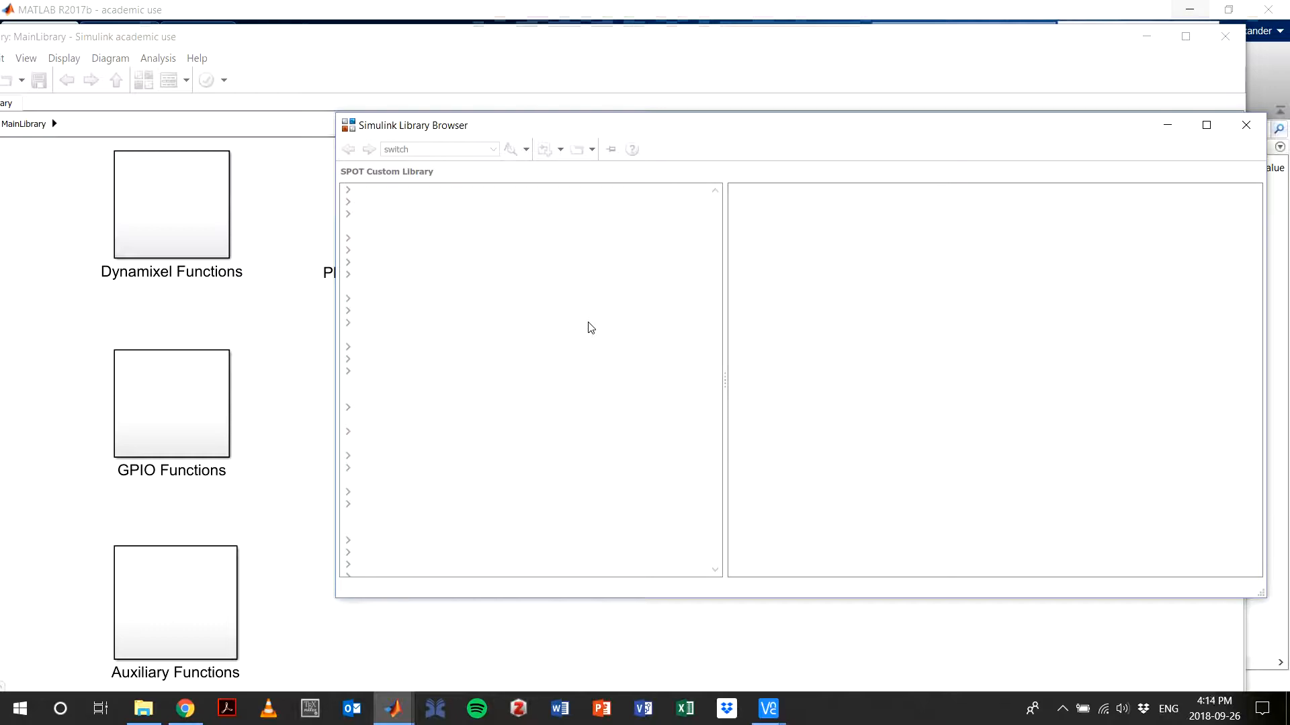
scroll(577, 359, "down", 2)
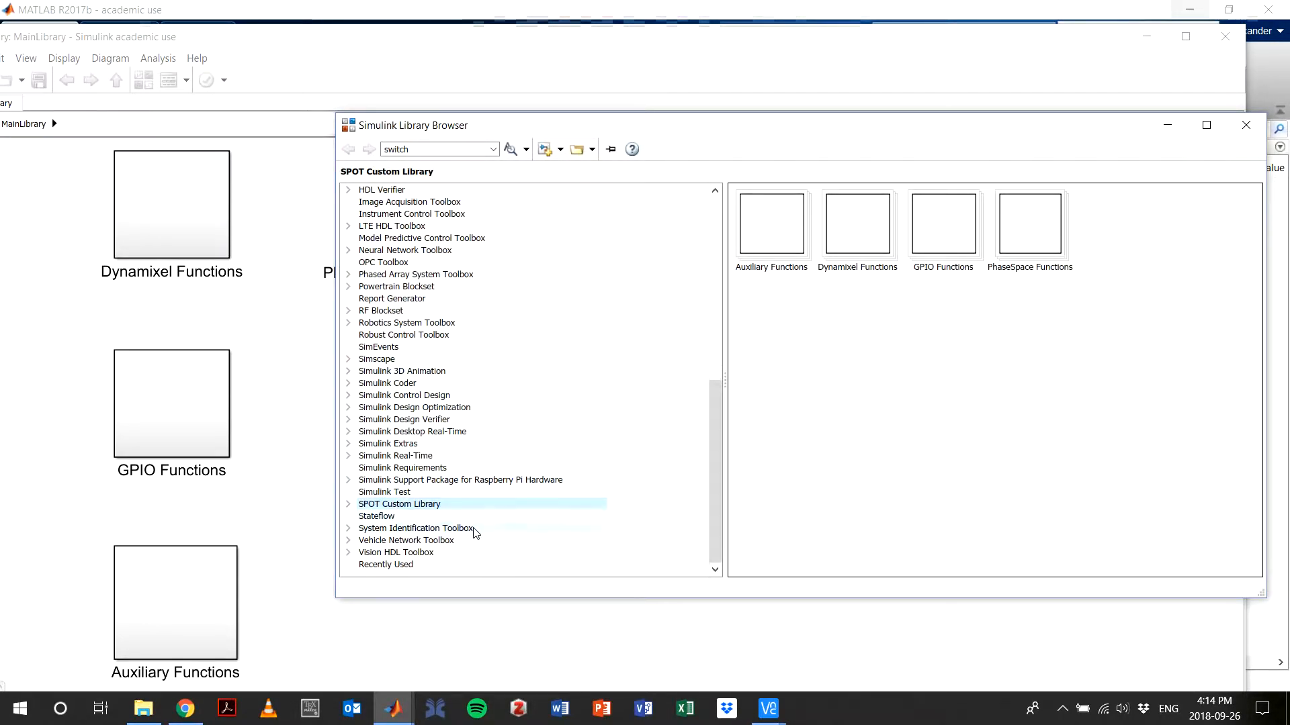
double_click(785, 223)
left_click(979, 228)
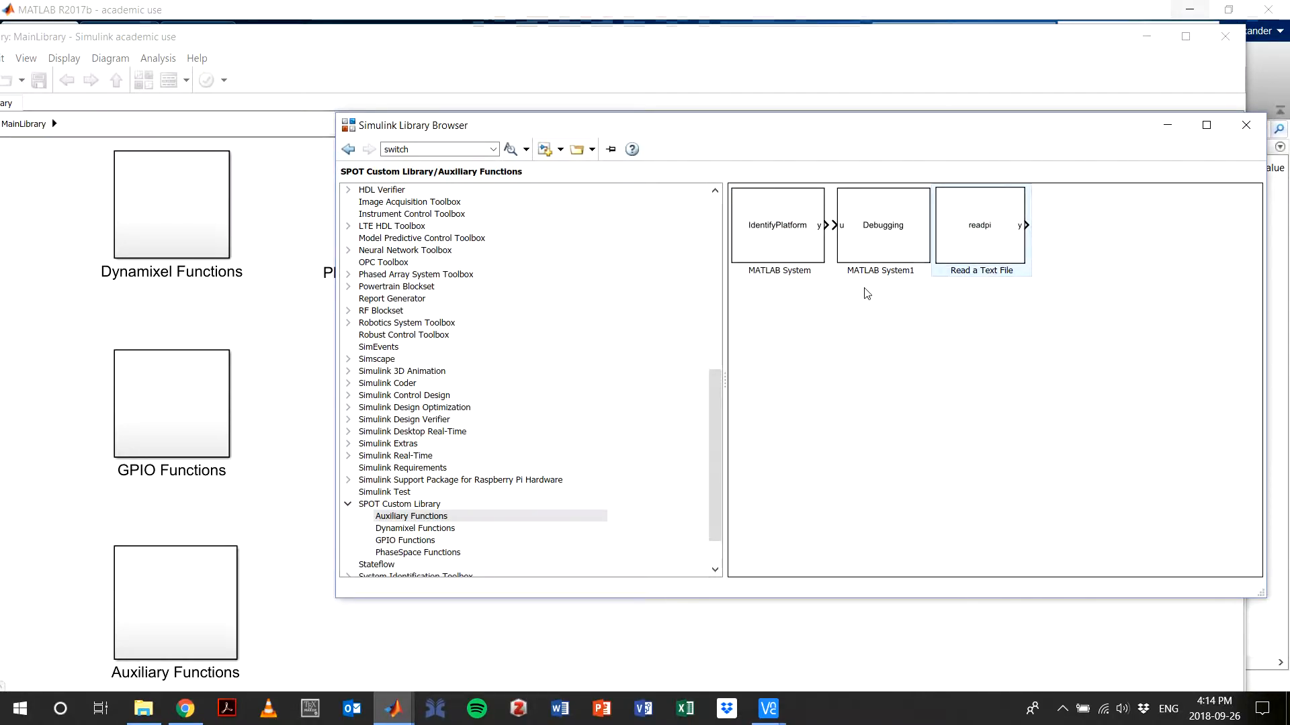
Return to the MATLAB main window, browse to the Resources folder of SPOT Custom Library and select the readpi_file folder
left_click(768, 11)
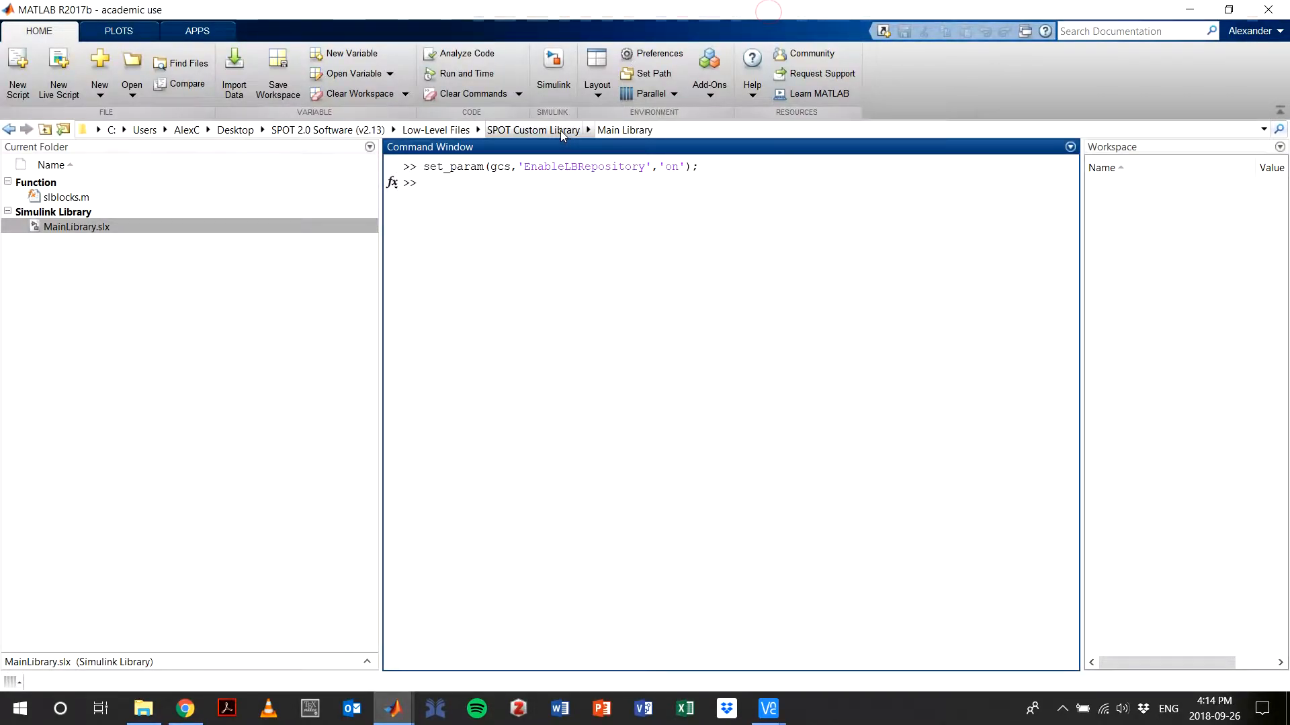
left_click(425, 130)
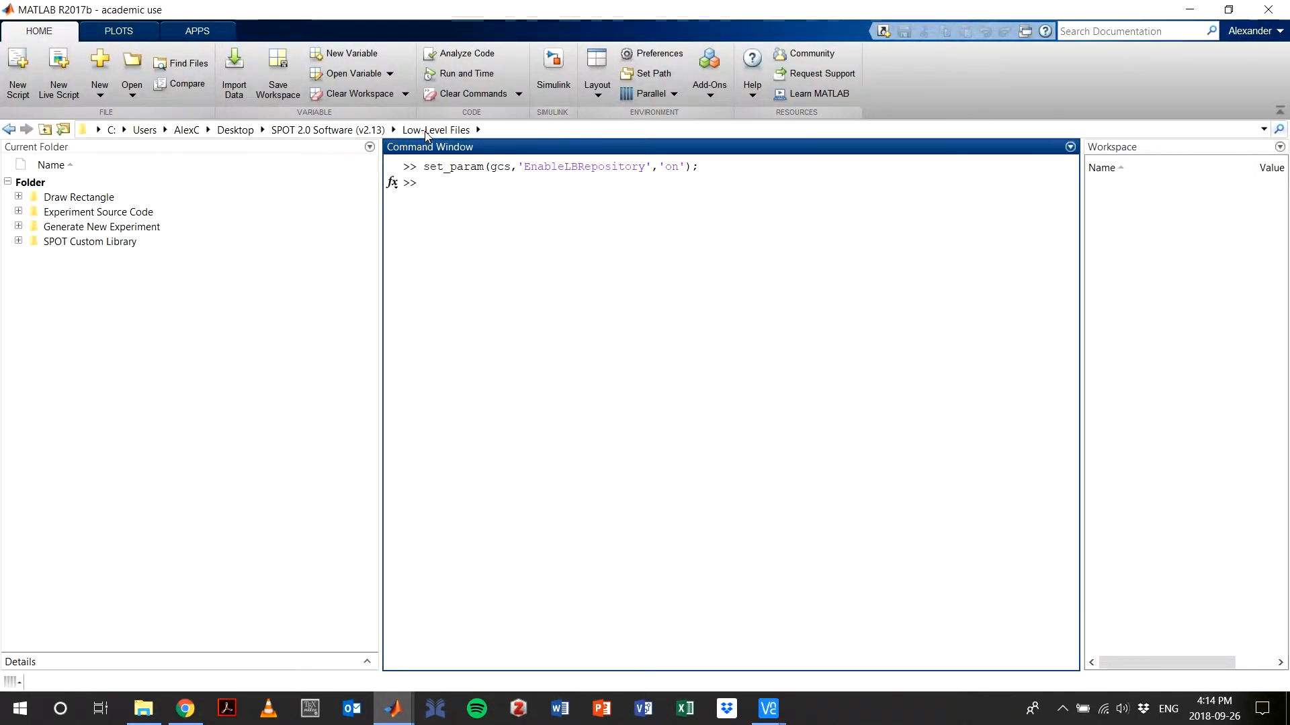
double_click(77, 242)
left_click(76, 258)
double_click(76, 257)
left_click(74, 232)
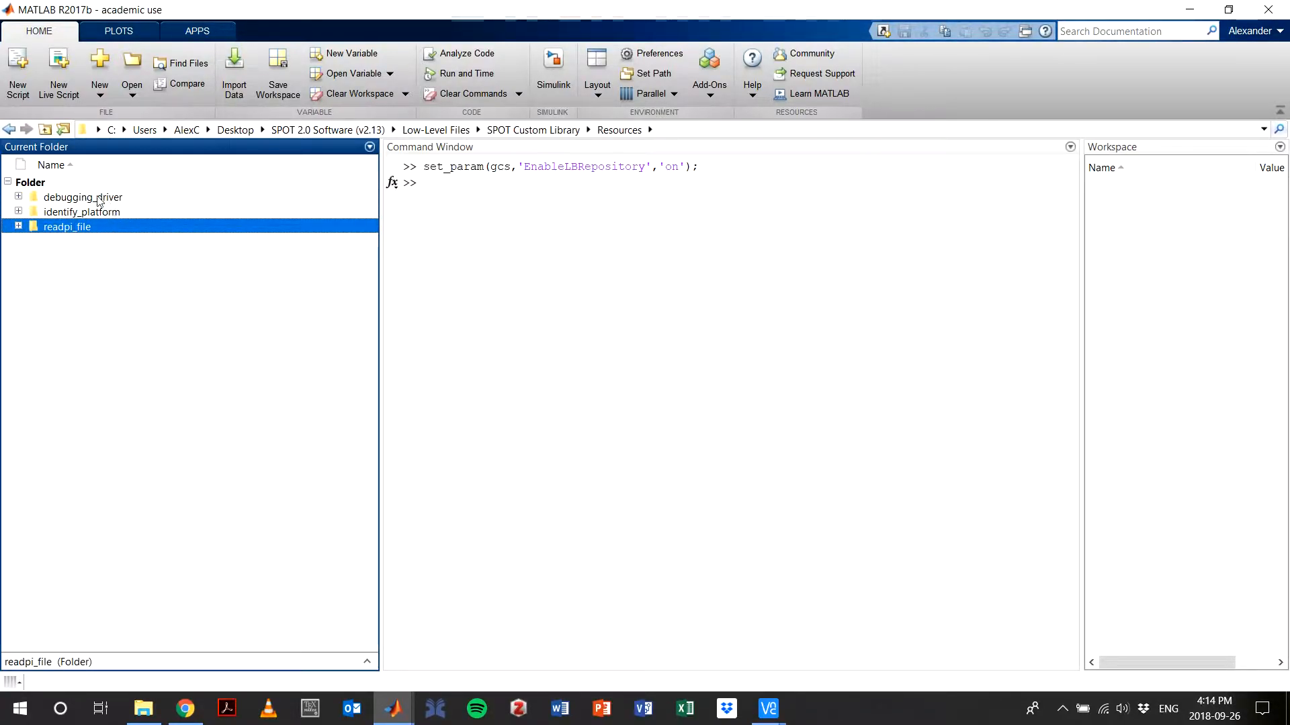
mouse_move(397, 706)
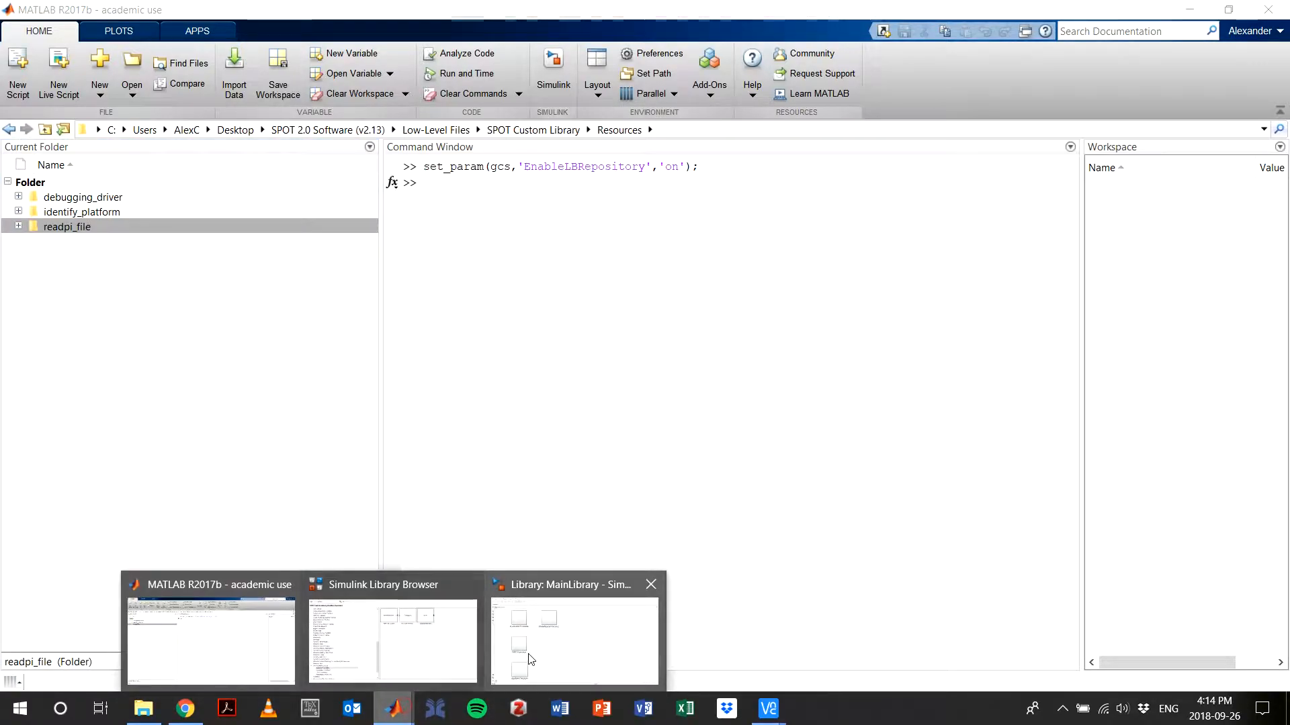
Check the Auxiliary Functions blocks in the Simulink Library Browser, return to MATLAB and open slblocks.m from SPOT Custom Library's Main Library folder
left_click(463, 640)
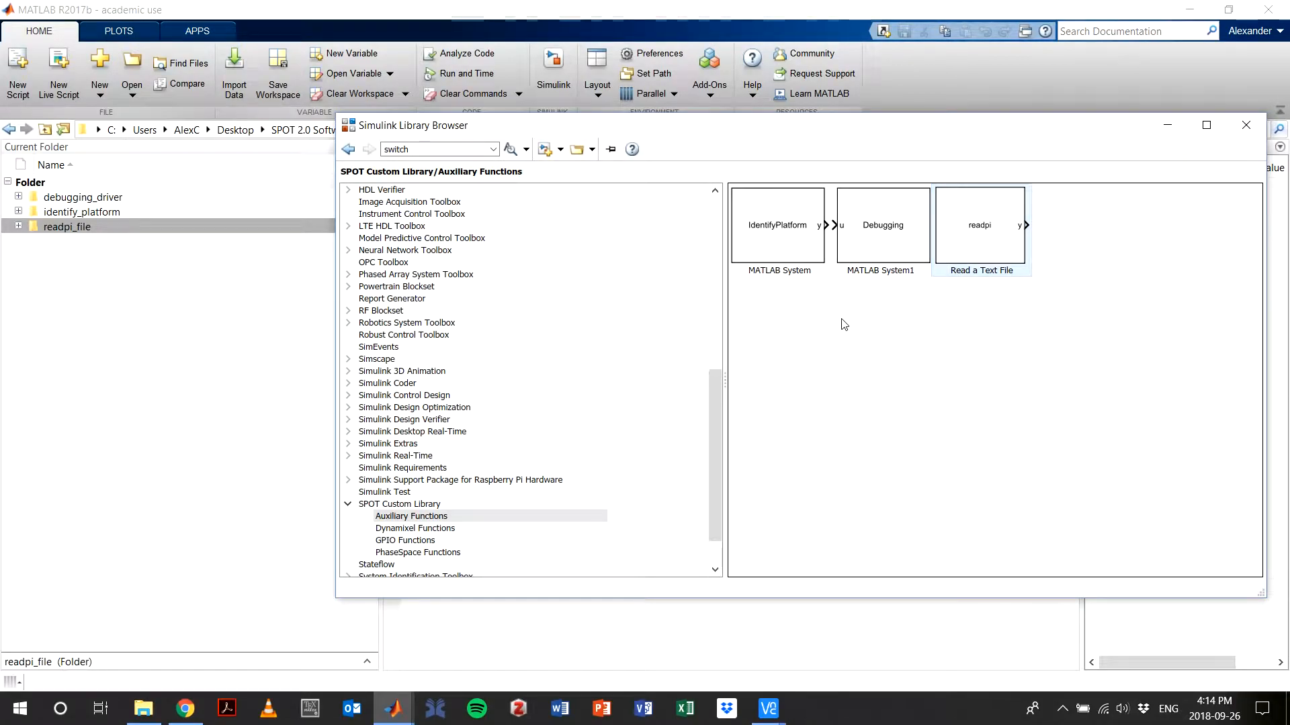
left_click(101, 336)
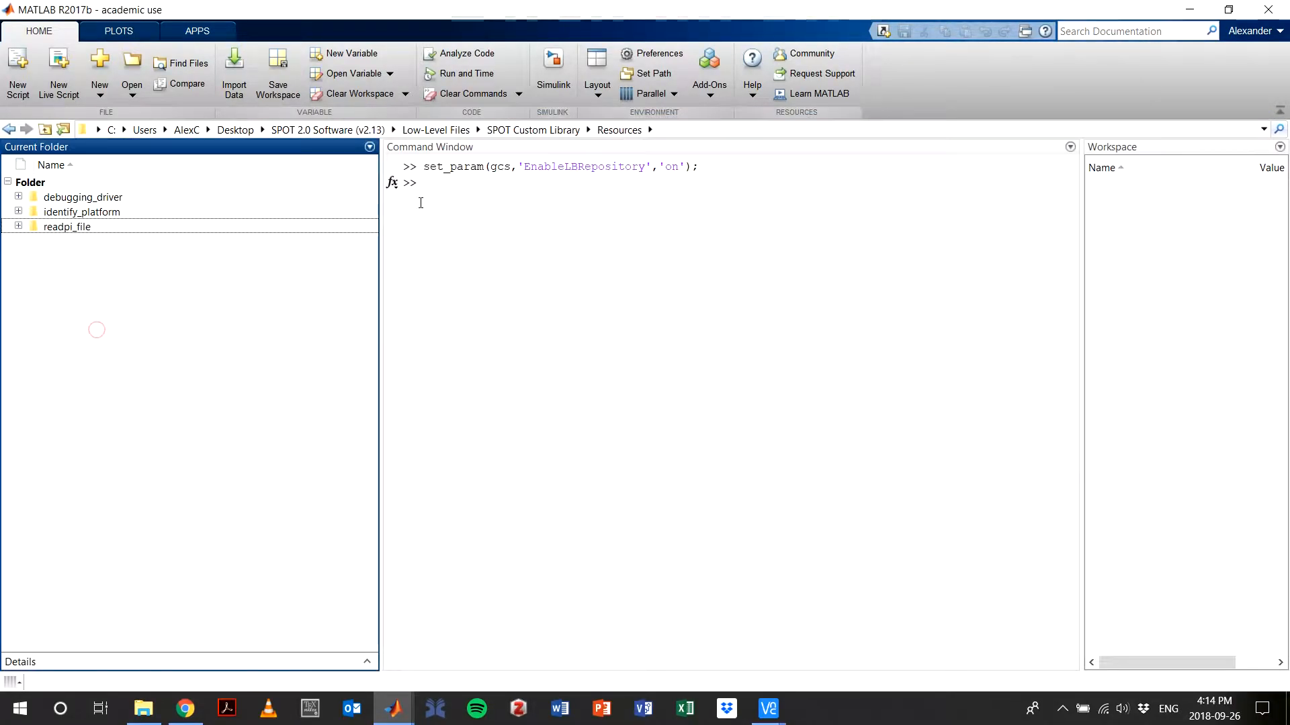
left_click(534, 131)
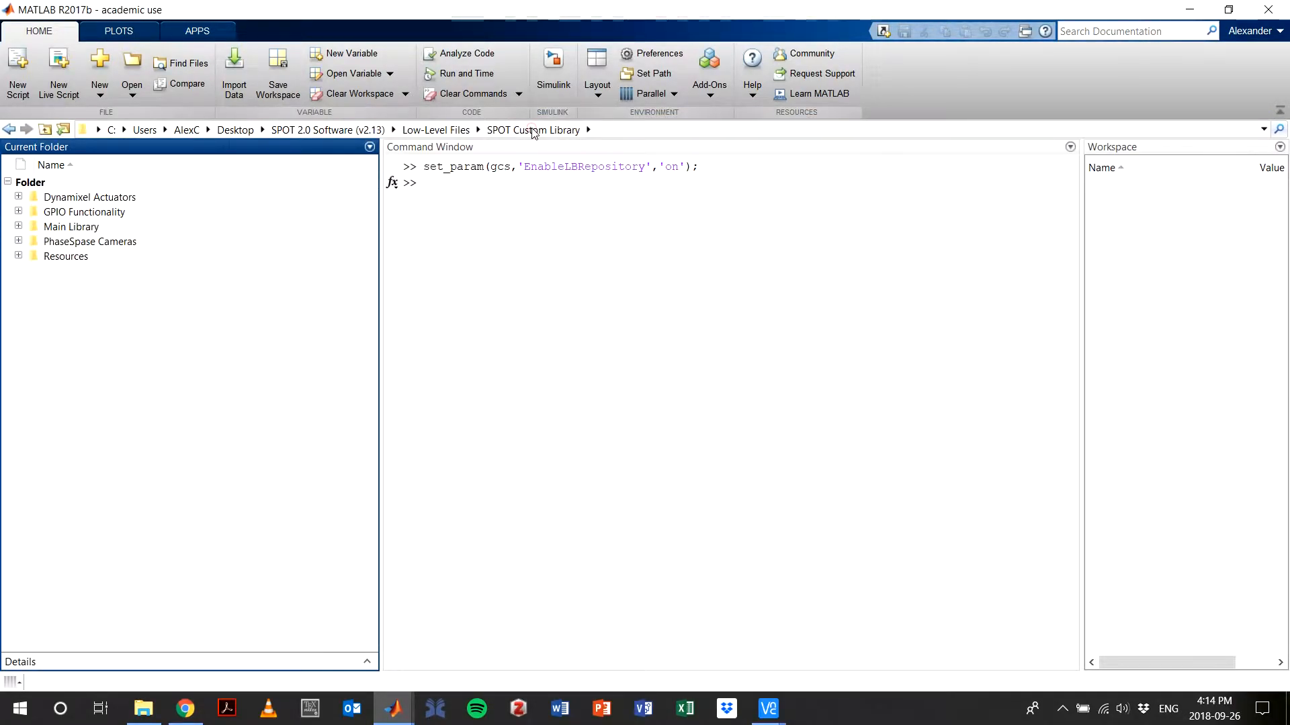
double_click(83, 229)
left_click(83, 198)
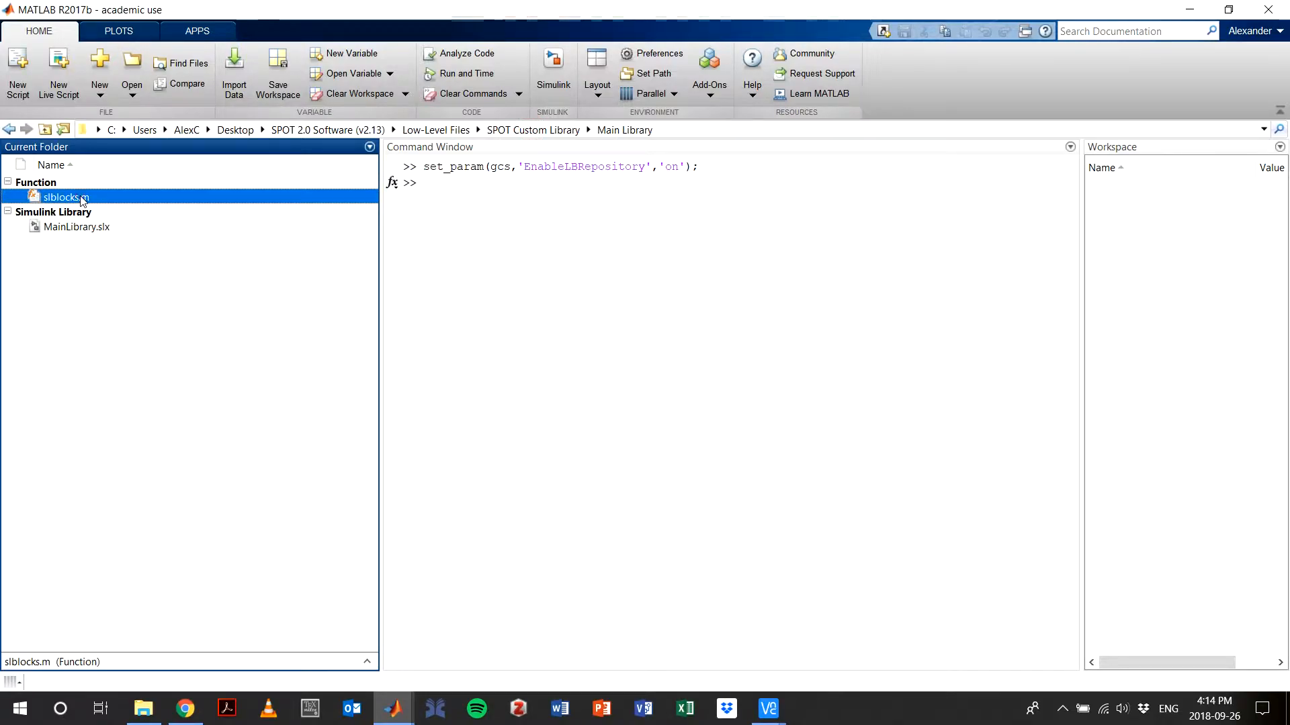
double_click(83, 198)
Review the Browser.Library, Browser.Name and blkStruct.Browser assignments in slblocks.m, and close the file
triple_click(407, 355)
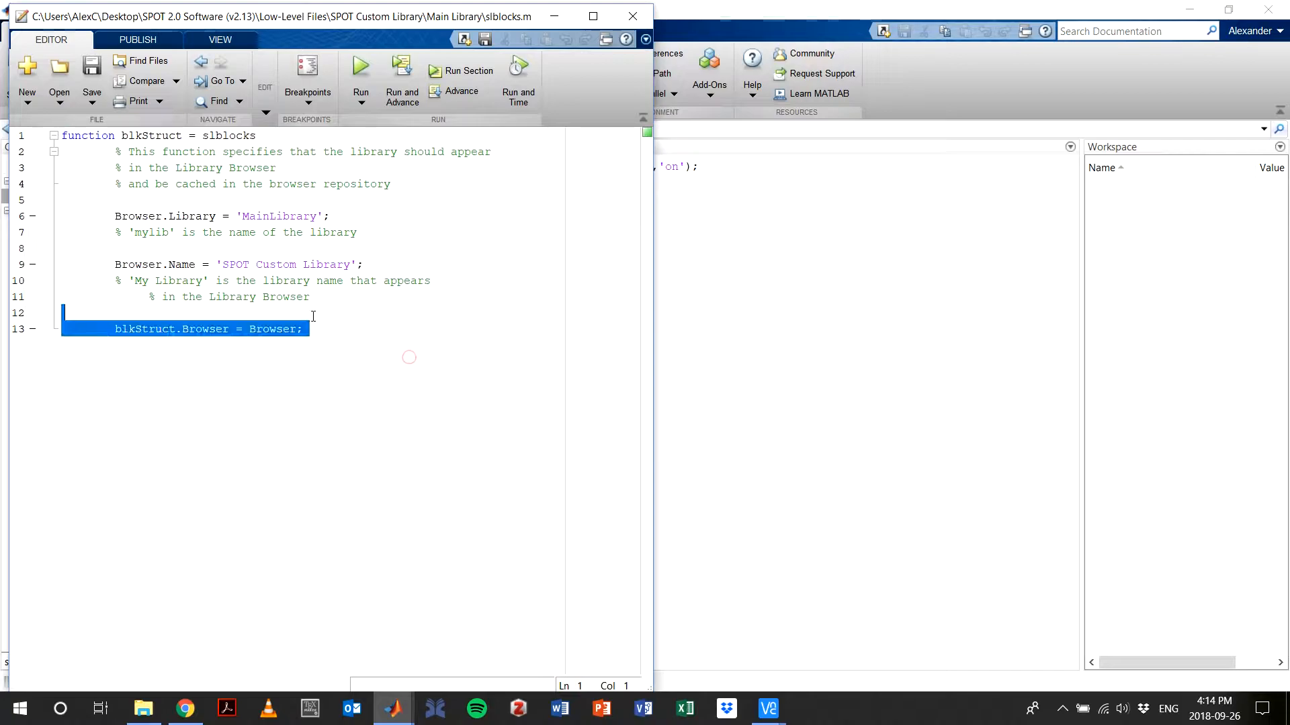
double_click(296, 265)
double_click(288, 215)
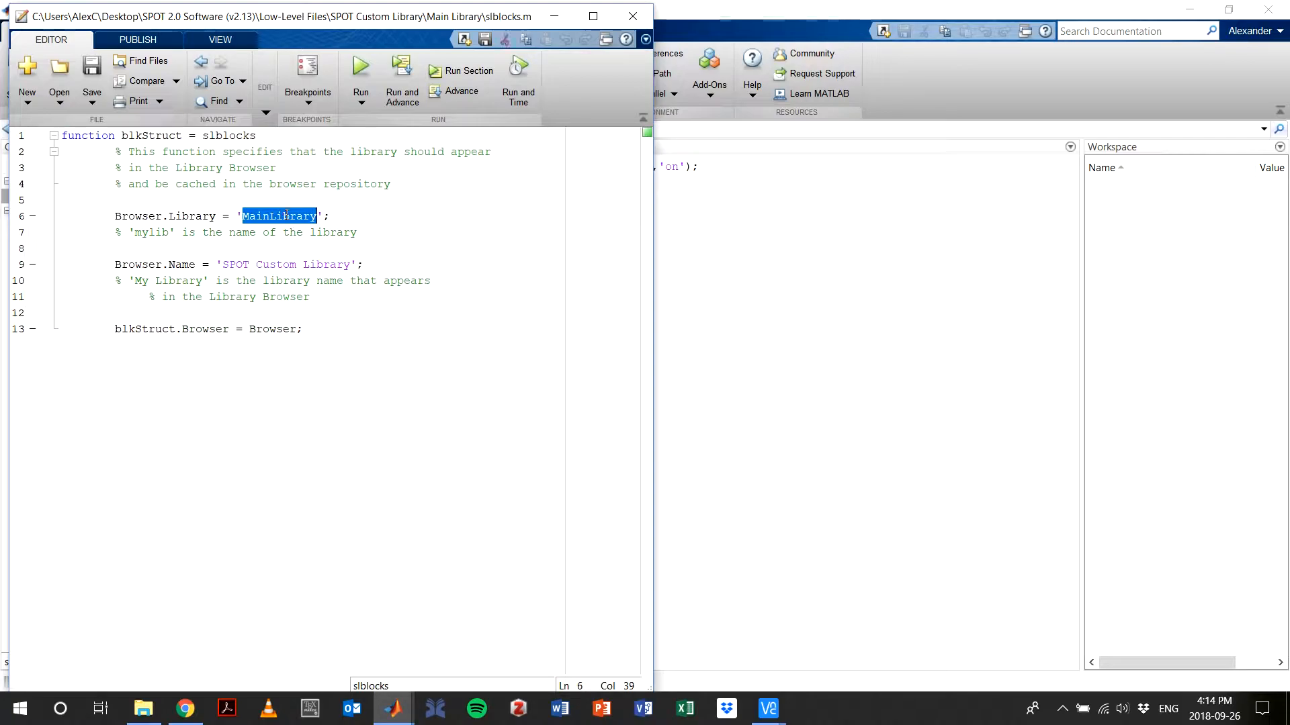
double_click(272, 329)
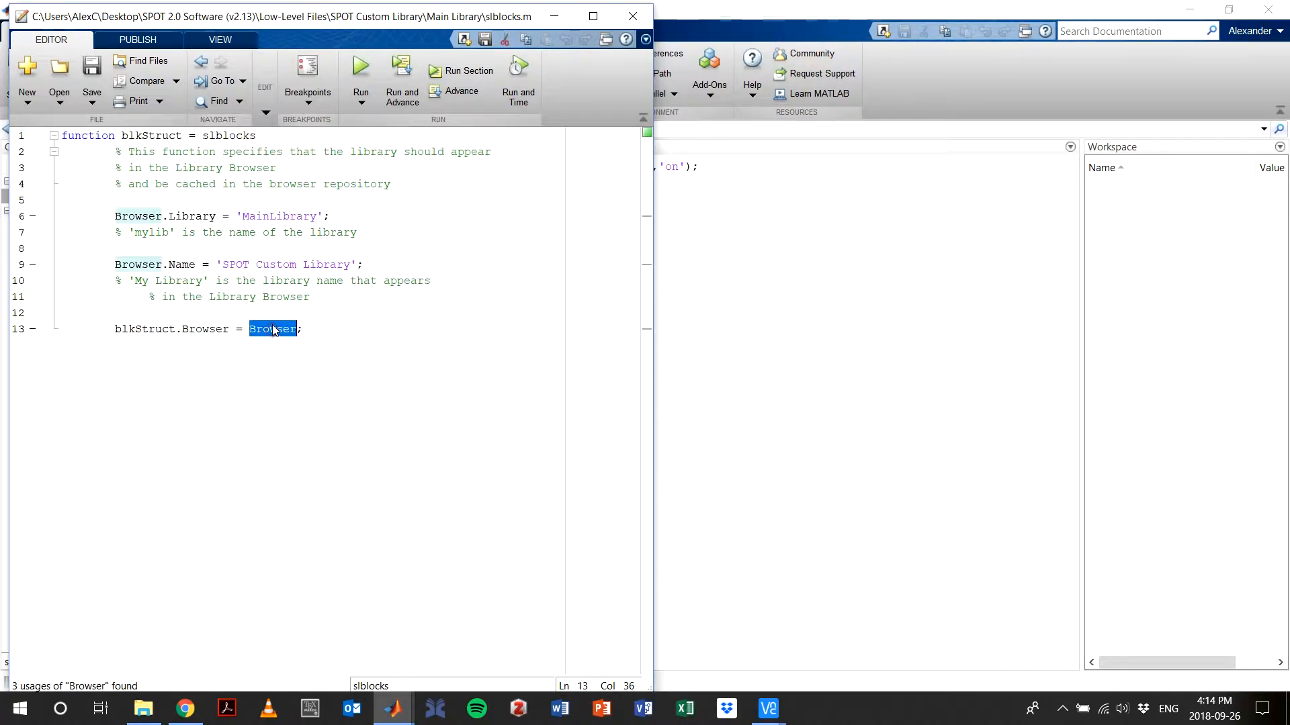
left_click(633, 8)
Locate the MainLibrary.slx Simulink library file in the Main Library folder
left_click(76, 229)
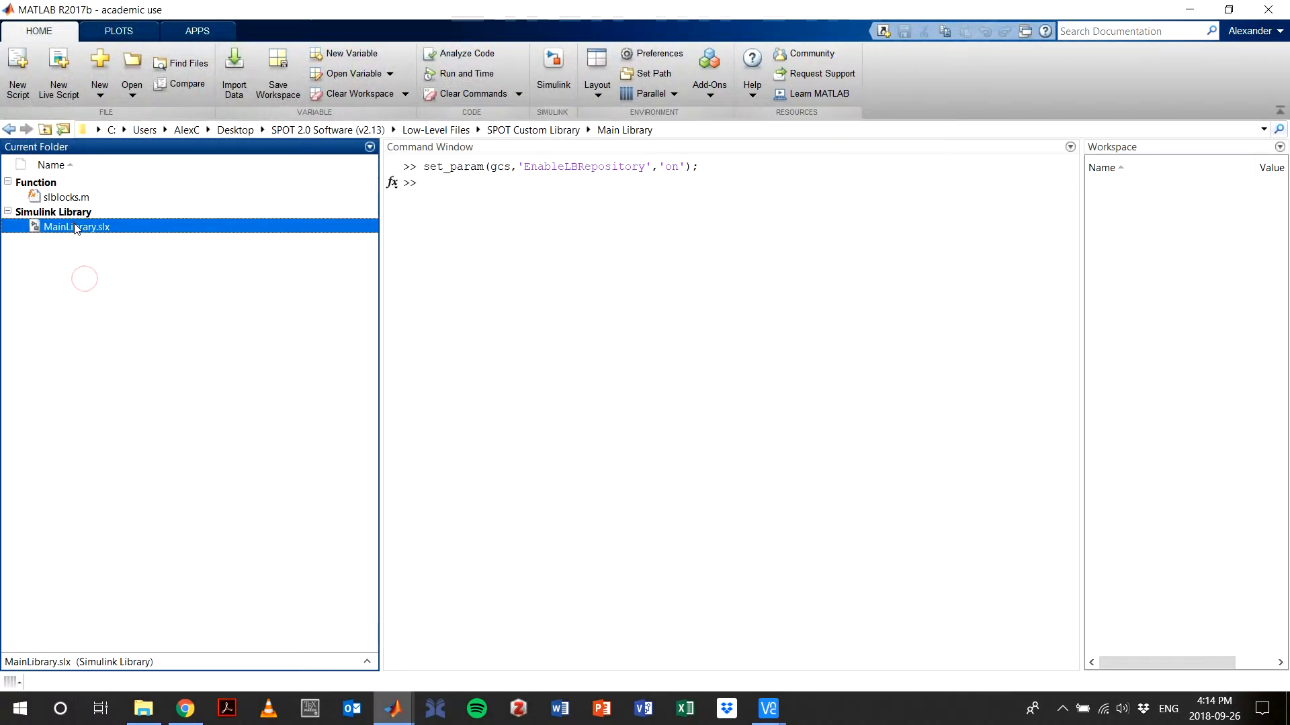
left_click(231, 278)
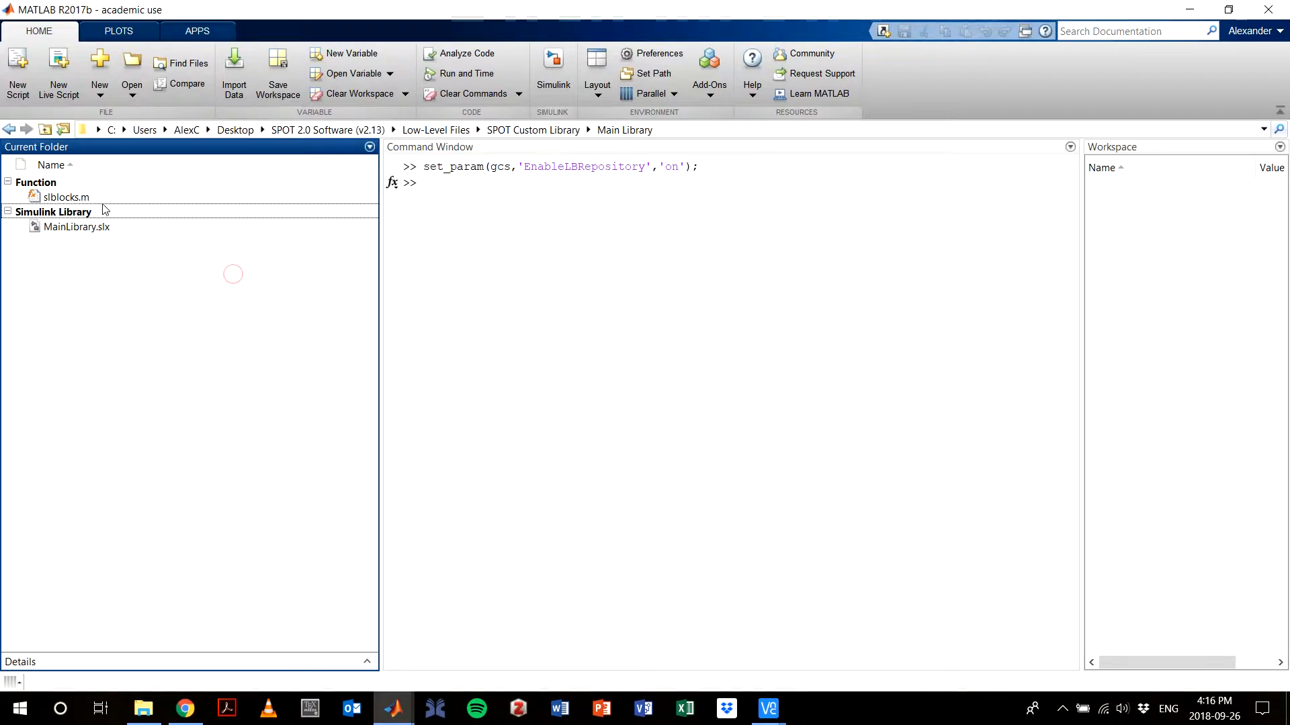
left_click(84, 228)
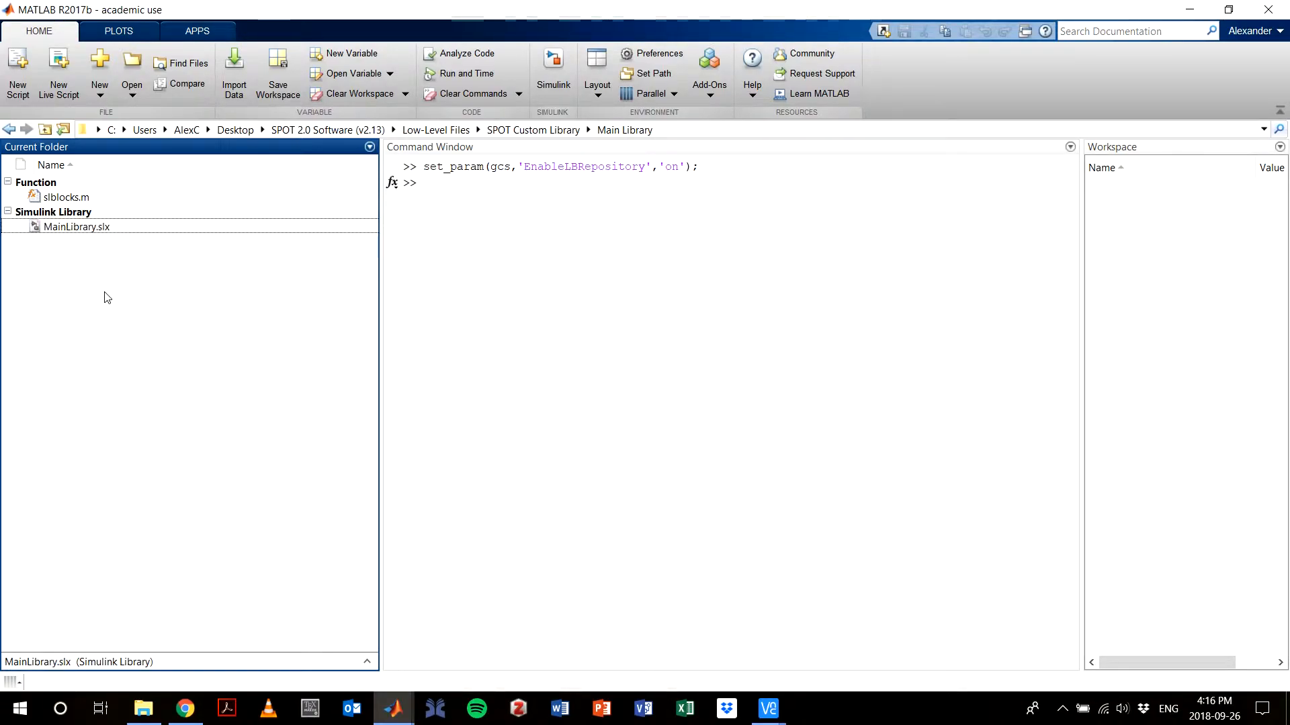
Launch the Simulink start page with the simulink command and create a blank library
left_click(598, 245)
type("simuli")
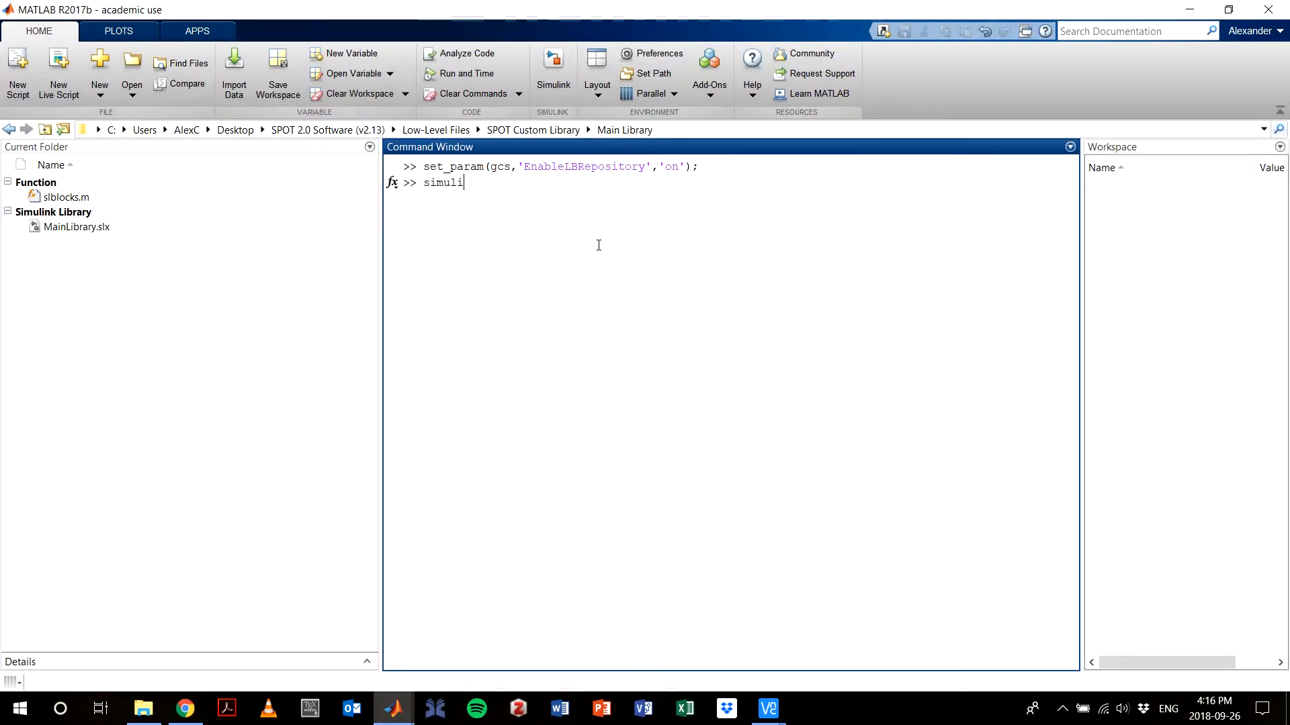
type("nk")
key("Return")
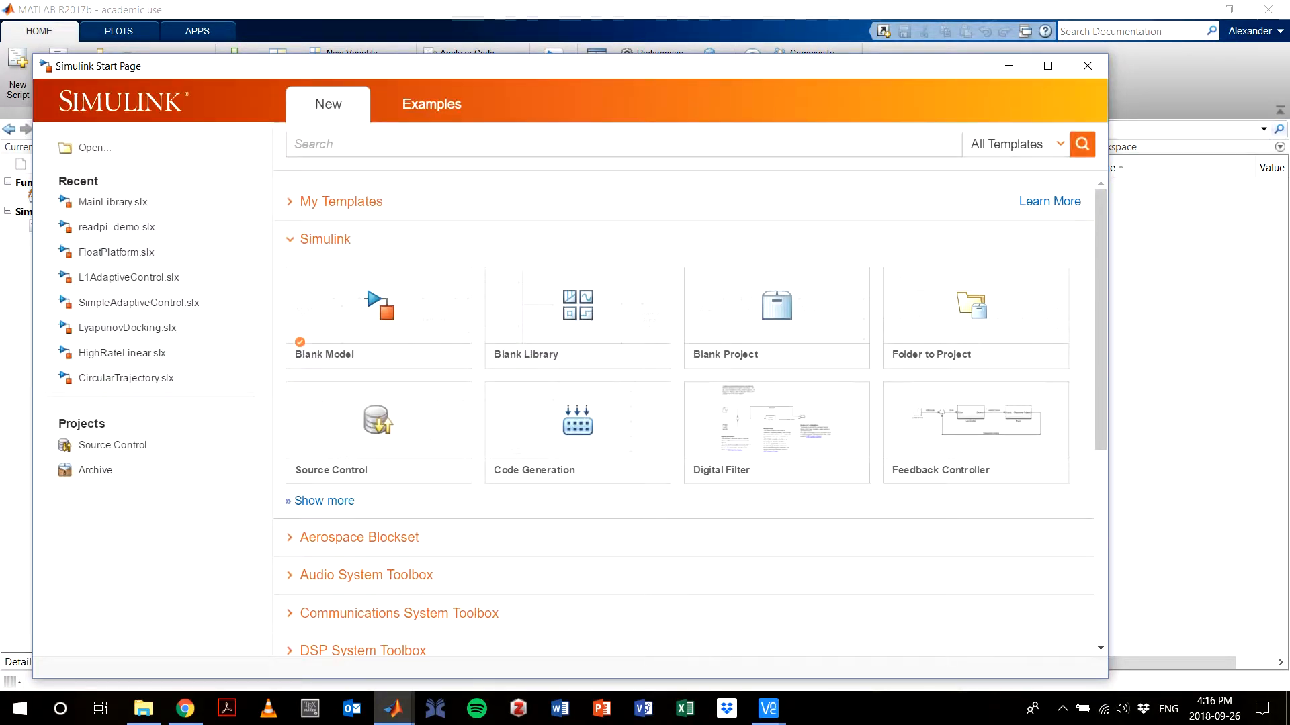
left_click(600, 314)
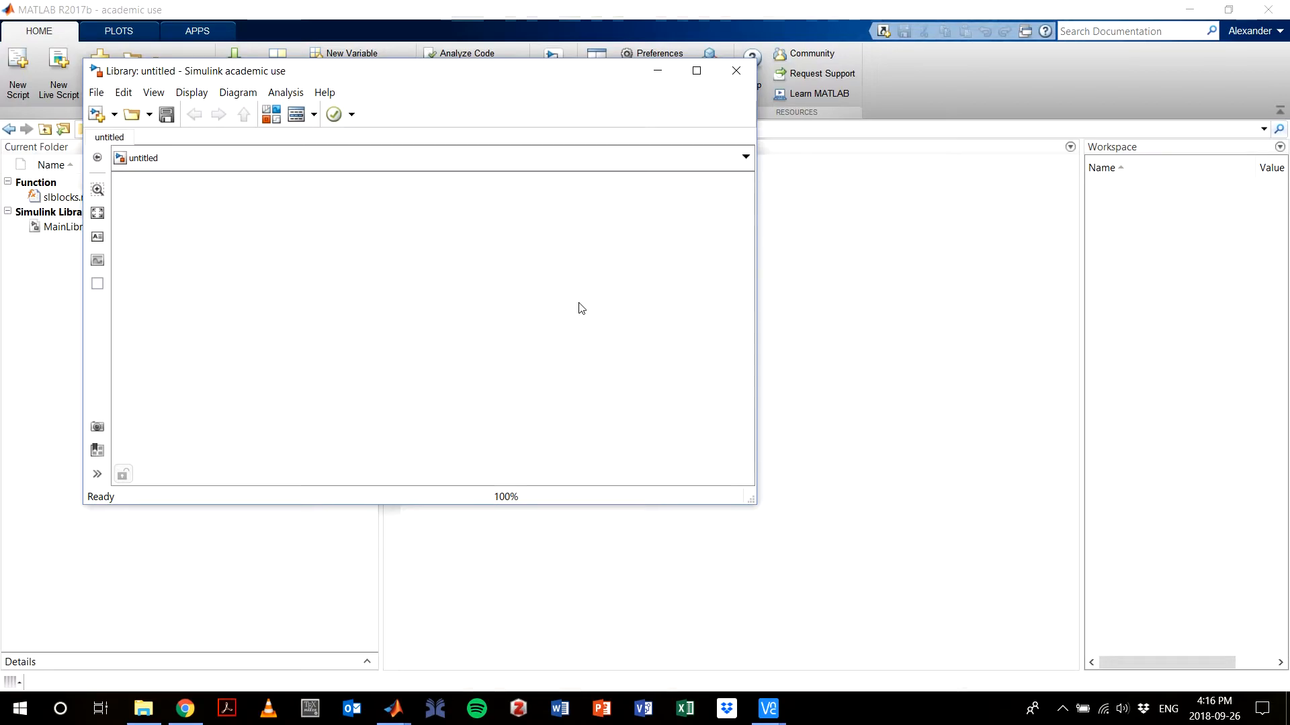
Move the untitled library window aside, close it without saving and return to the MATLAB command prompt
left_click_drag(348, 77, 675, 85)
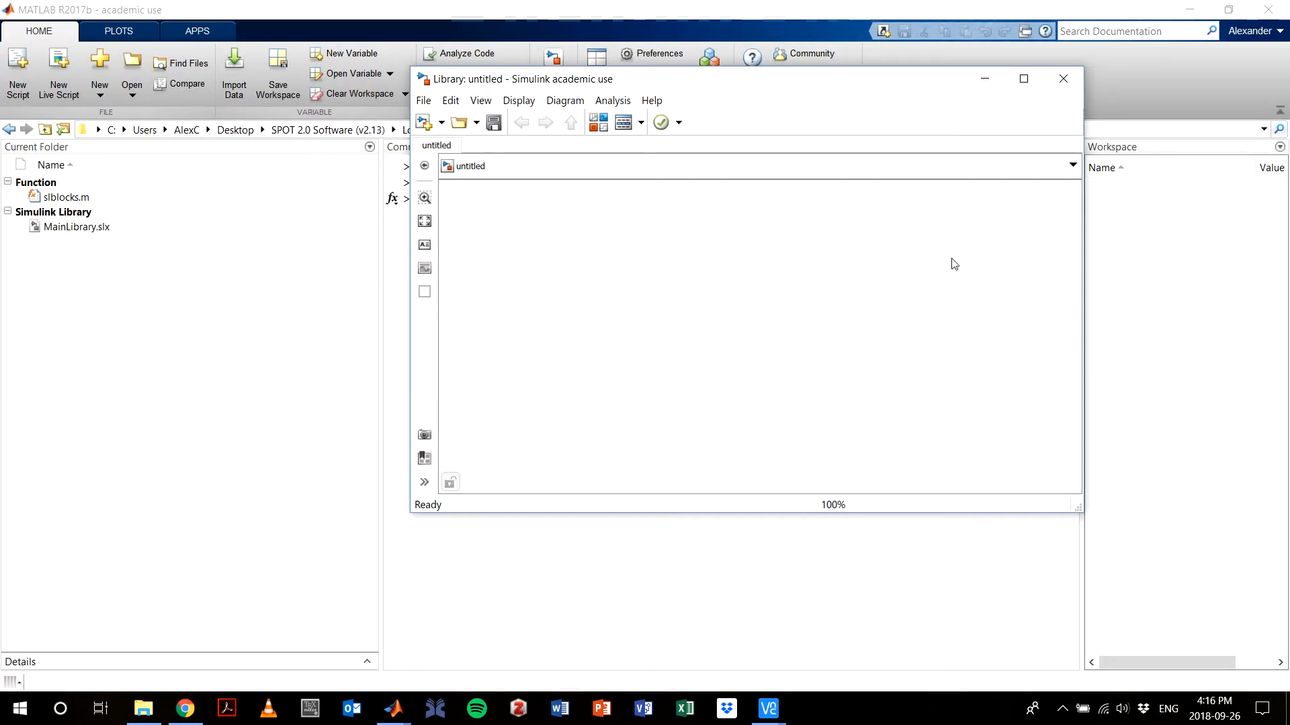
left_click(1063, 78)
left_click(717, 296)
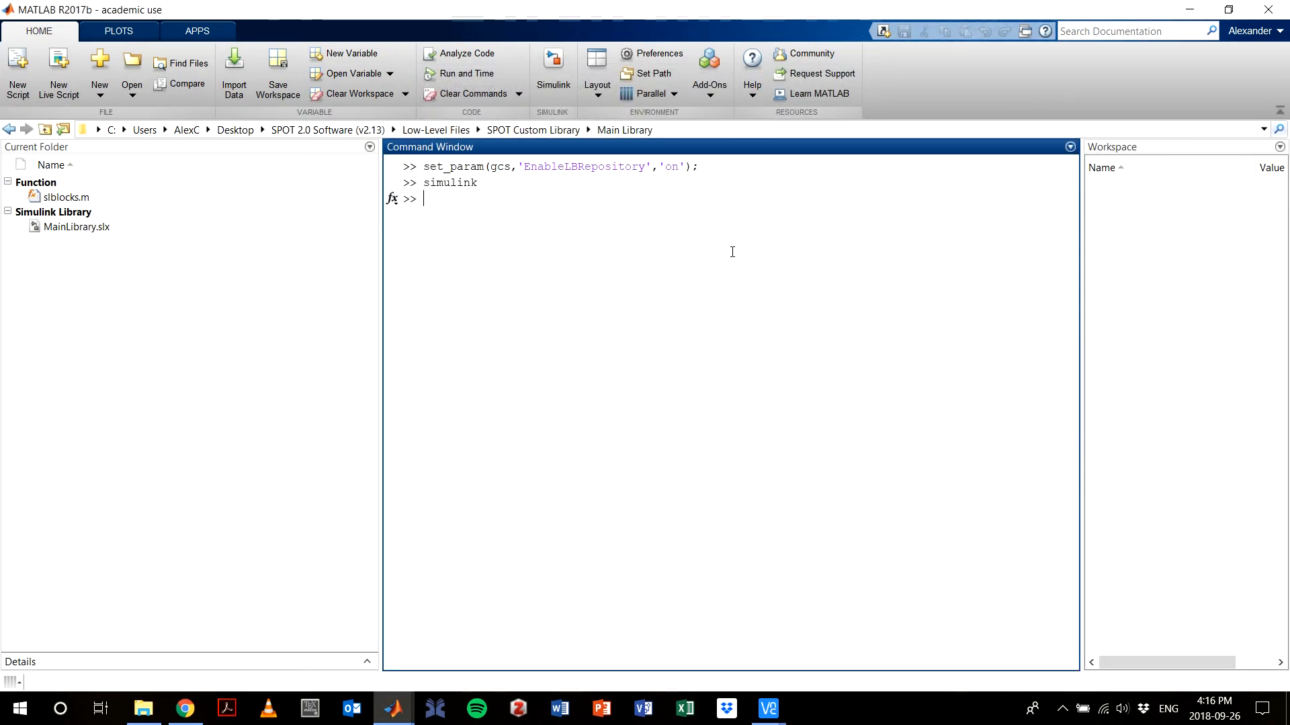